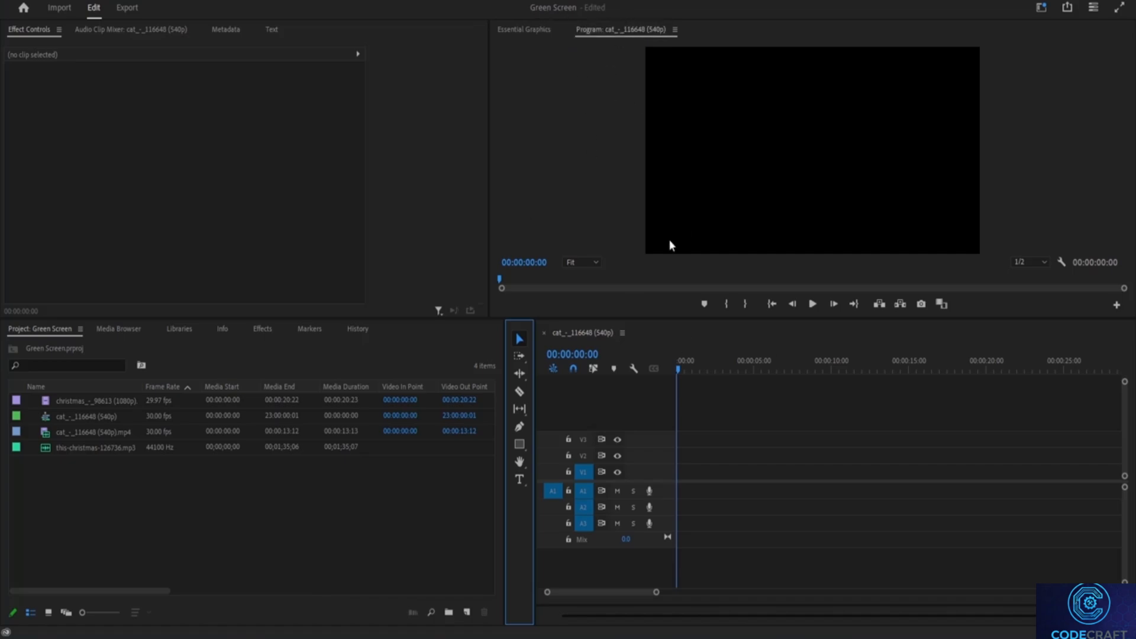
# Place the cat_-_116648 (540p).mp4 clip at the start of the timeline on V1 and A1, and play it through
pyautogui.click(601, 36)
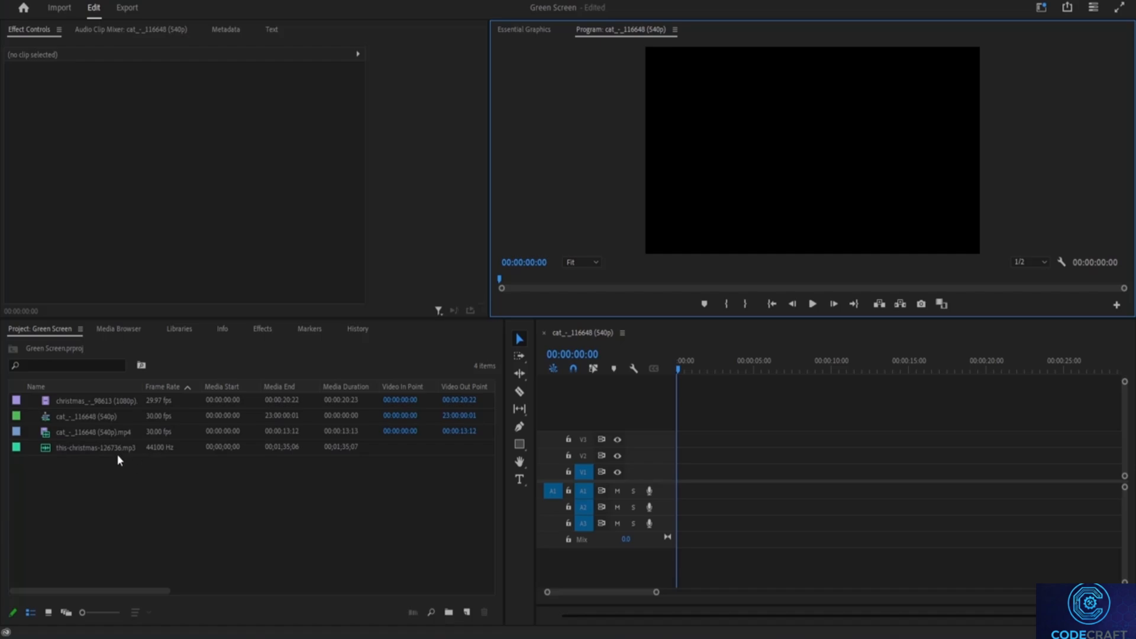
pyautogui.moveTo(45, 437); pyautogui.dragTo(704, 495)
pyautogui.doubleClick(708, 495)
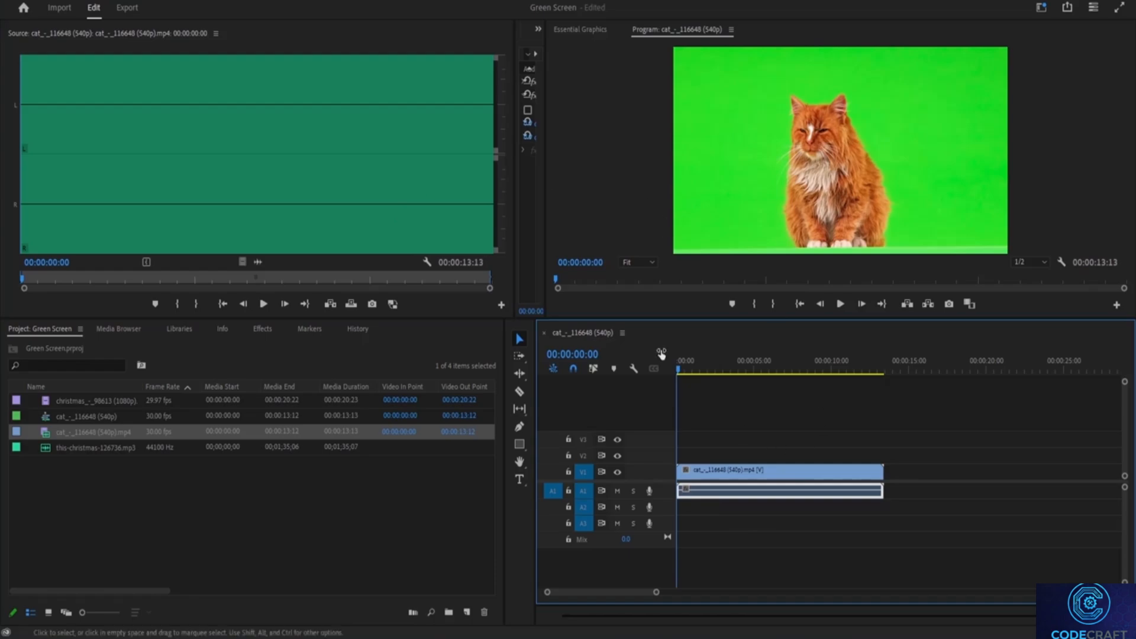
pyautogui.press('space')
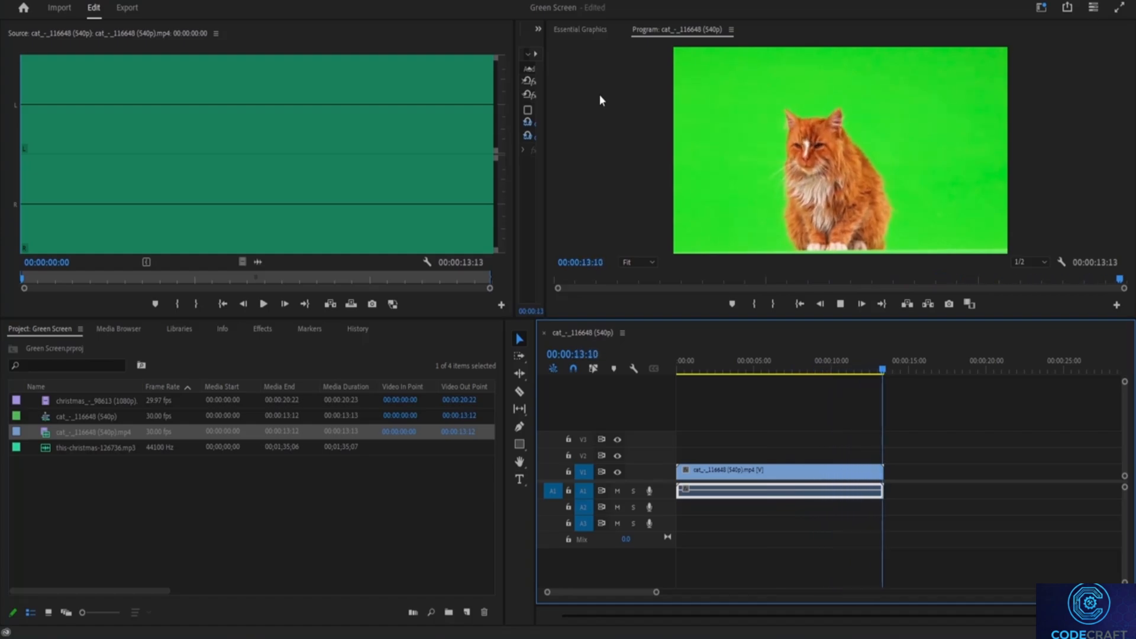
pyautogui.press('space')
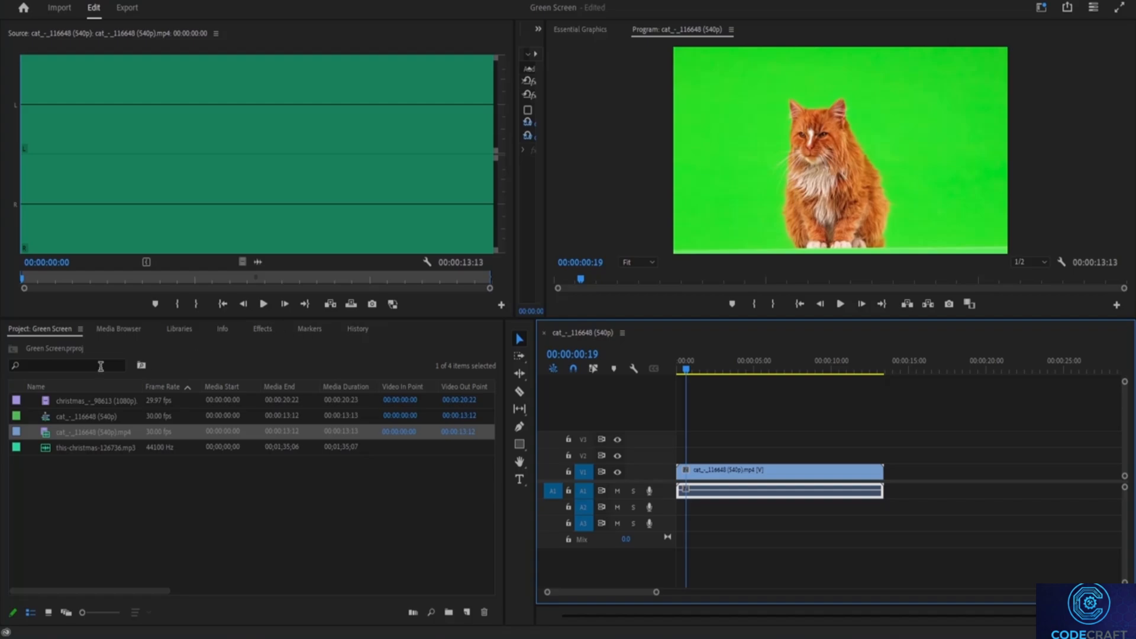
# Search the effects library for "ultra key"
pyautogui.click(260, 330)
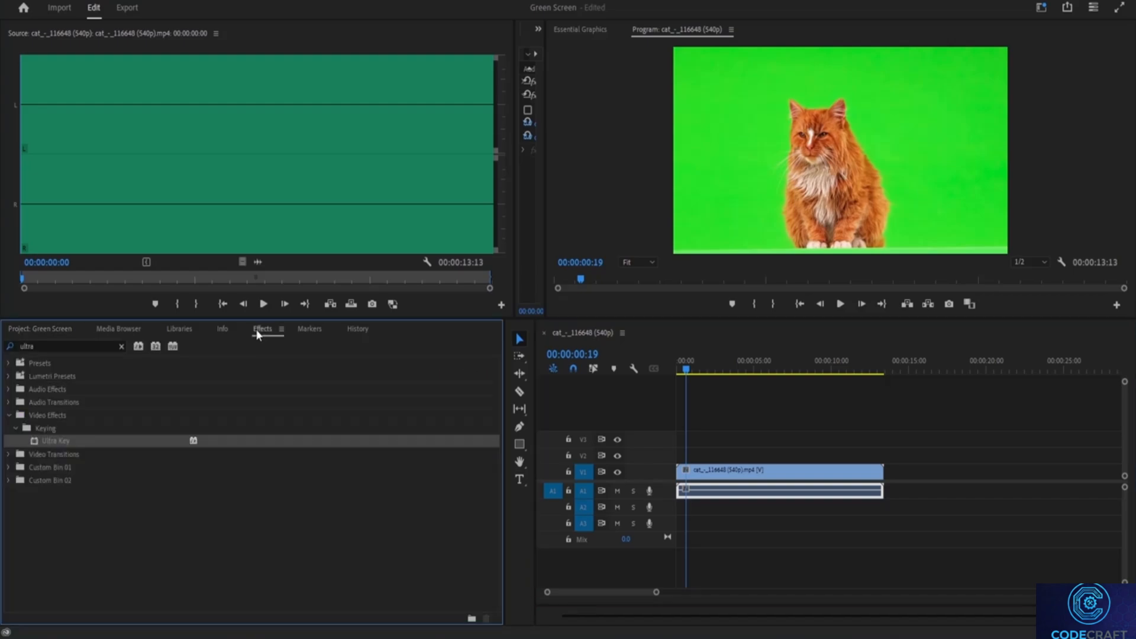
pyautogui.click(66, 346)
pyautogui.press('BackSpace')
pyautogui.press('BackSpace')
pyautogui.press('BackSpace')
pyautogui.press('BackSpace')
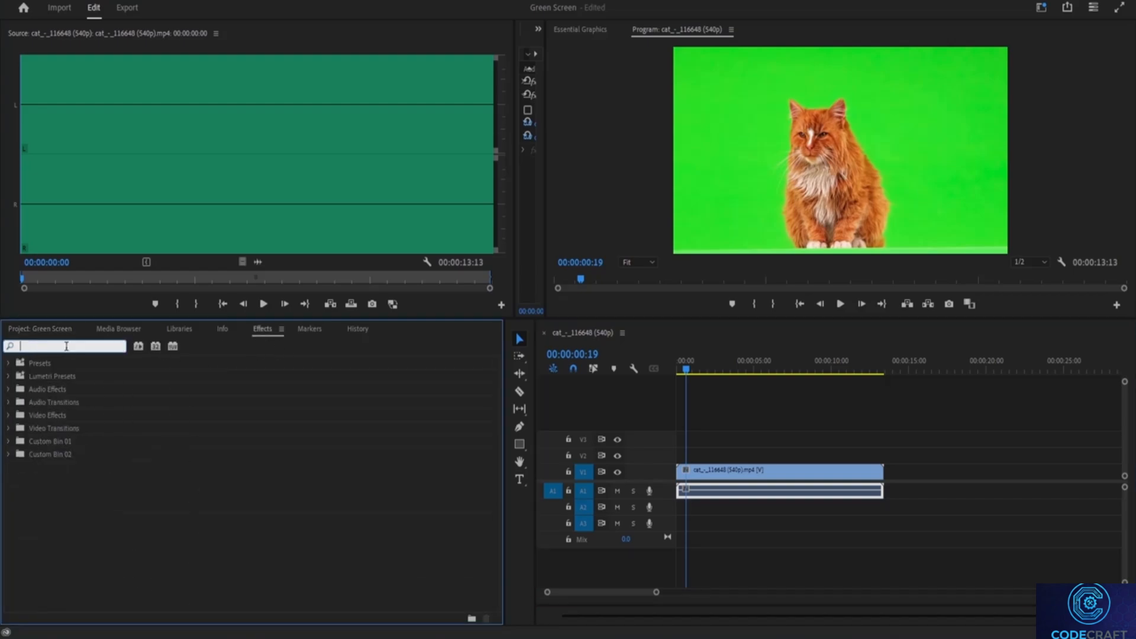
pyautogui.write('ul')
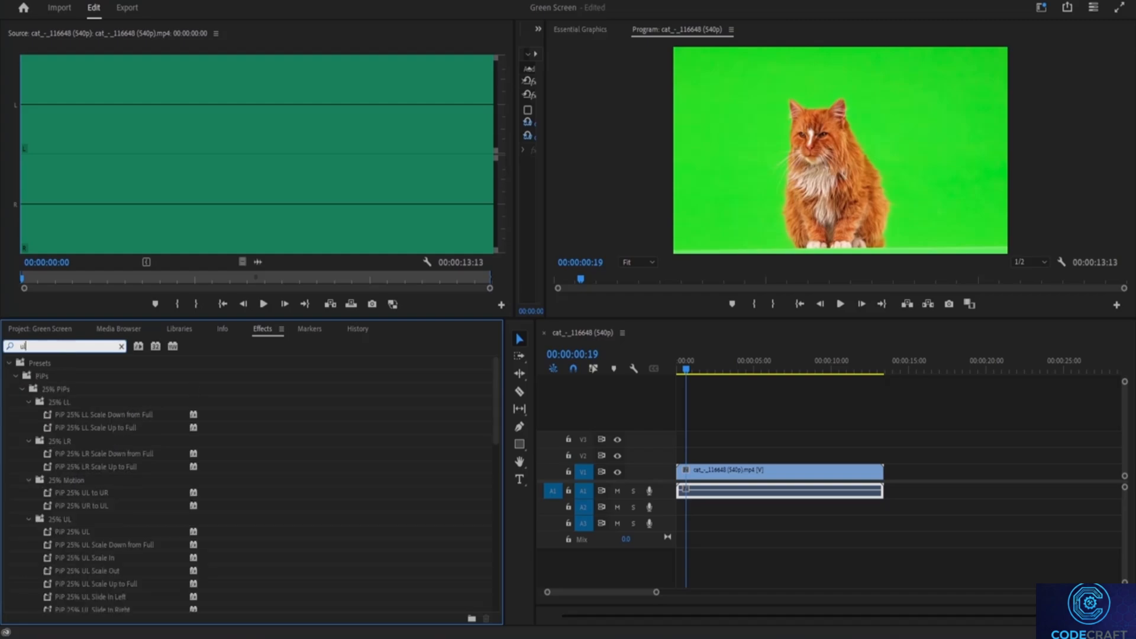
pyautogui.write('tra key')
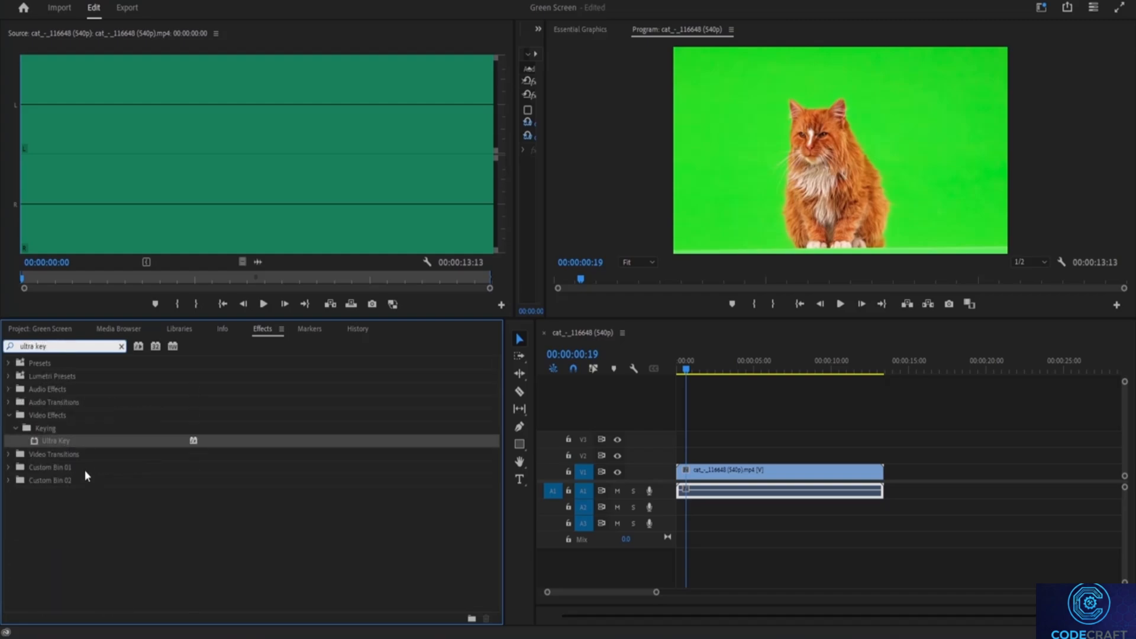
# Apply the Ultra Key video effect to the cat clip on track V1
pyautogui.click(59, 544)
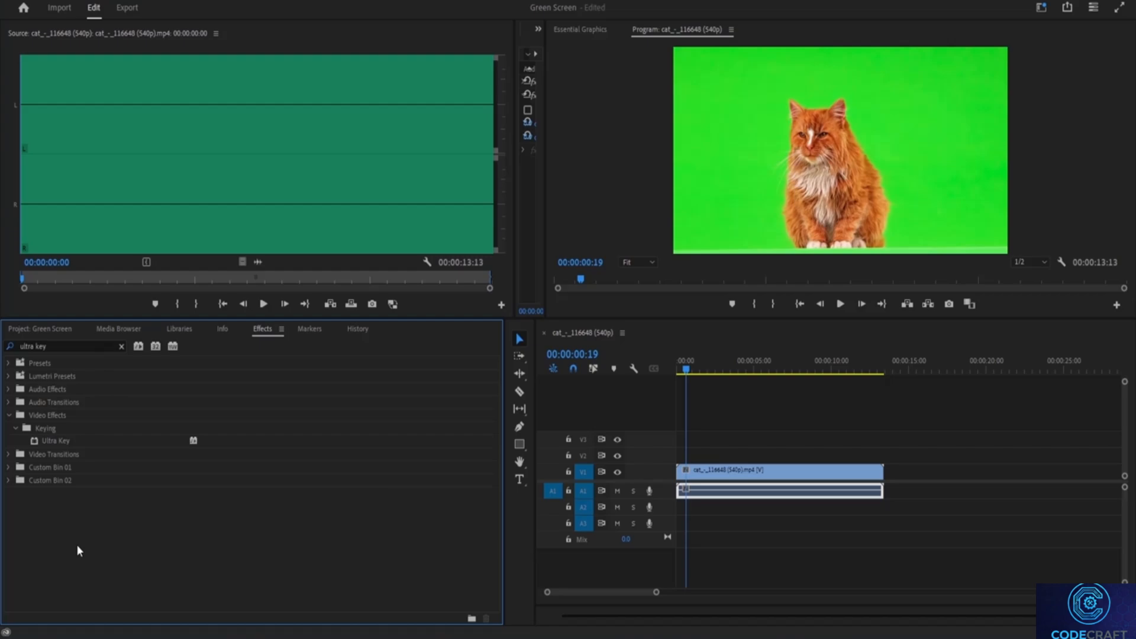
pyautogui.click(34, 445)
pyautogui.moveTo(53, 439); pyautogui.dragTo(689, 471)
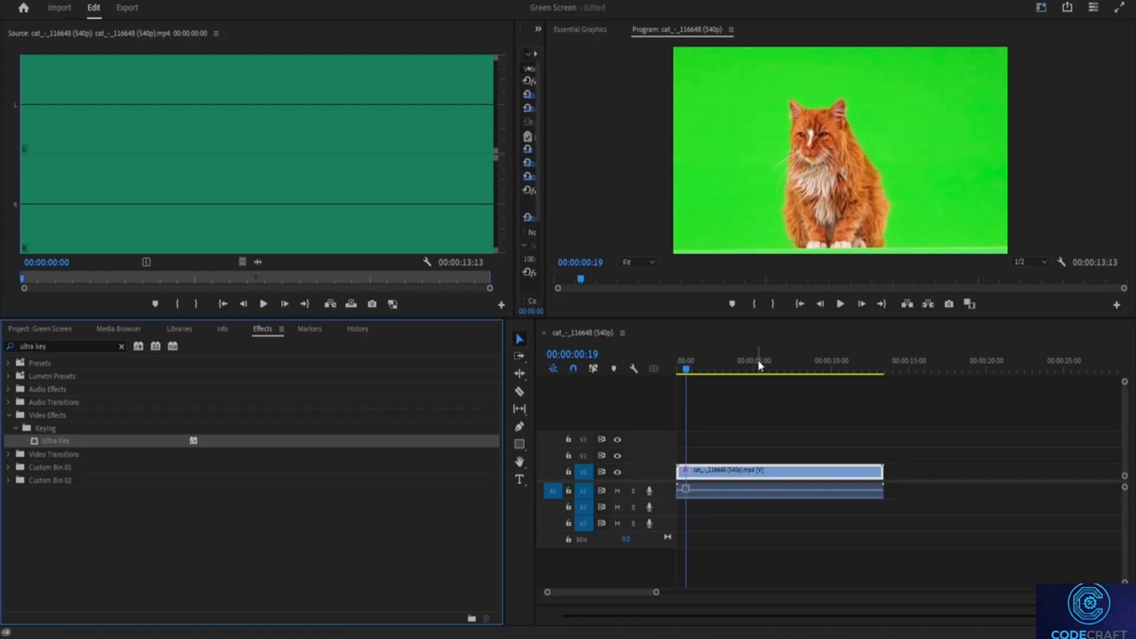
# Play back part of the cat clip to check the effect and return the playhead to the sequence start
pyautogui.click(683, 367)
pyautogui.press('space')
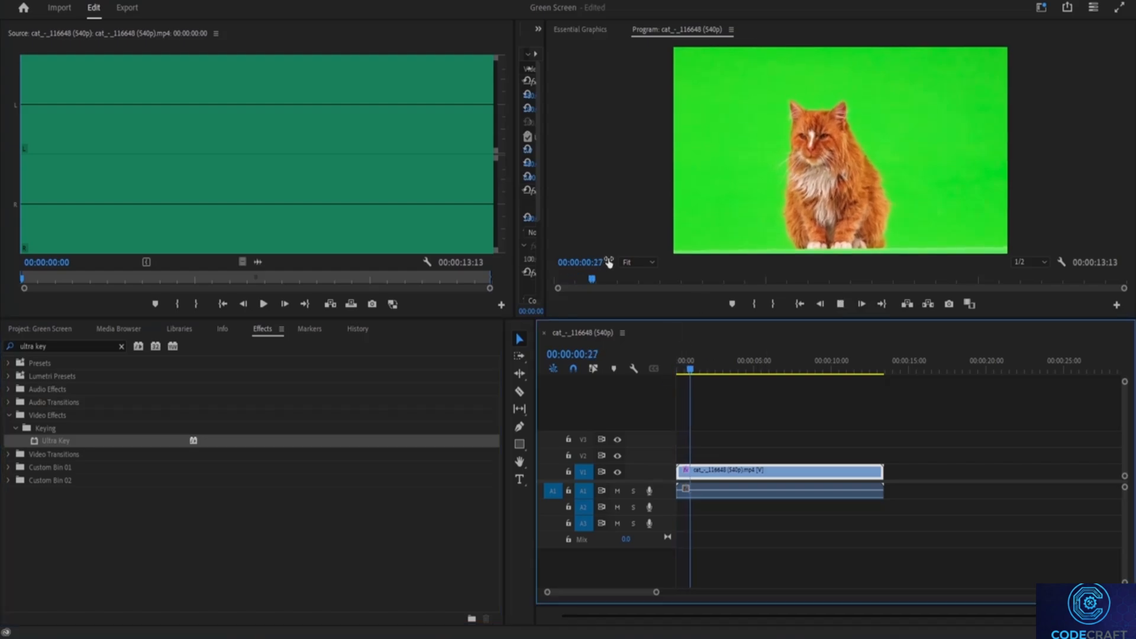
pyautogui.press('space')
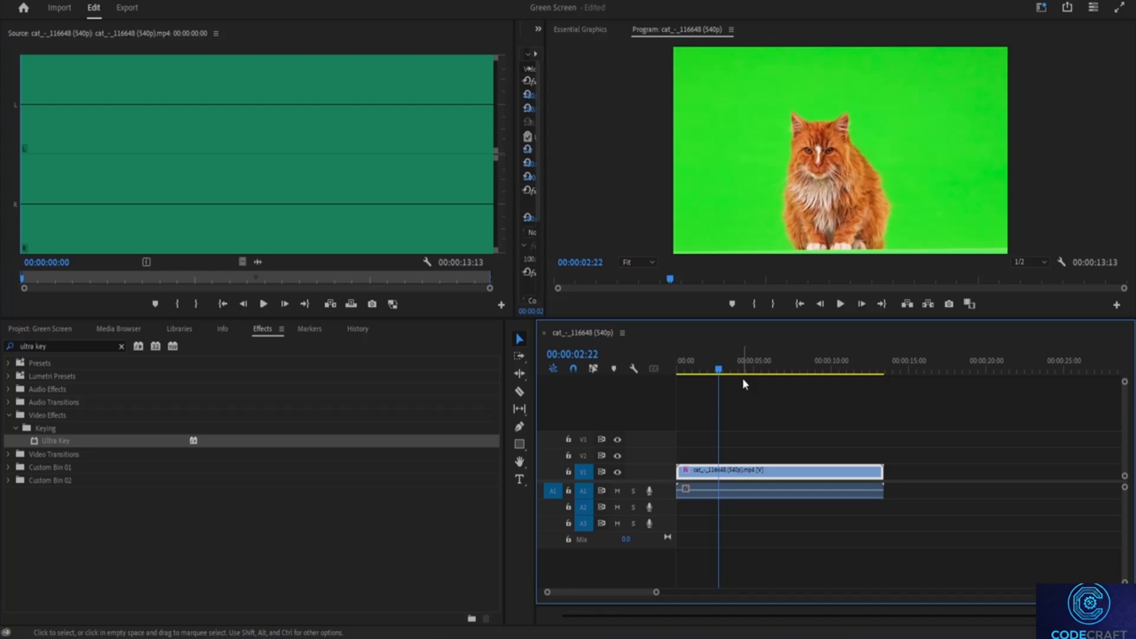
pyautogui.moveTo(720, 369); pyautogui.dragTo(678, 369)
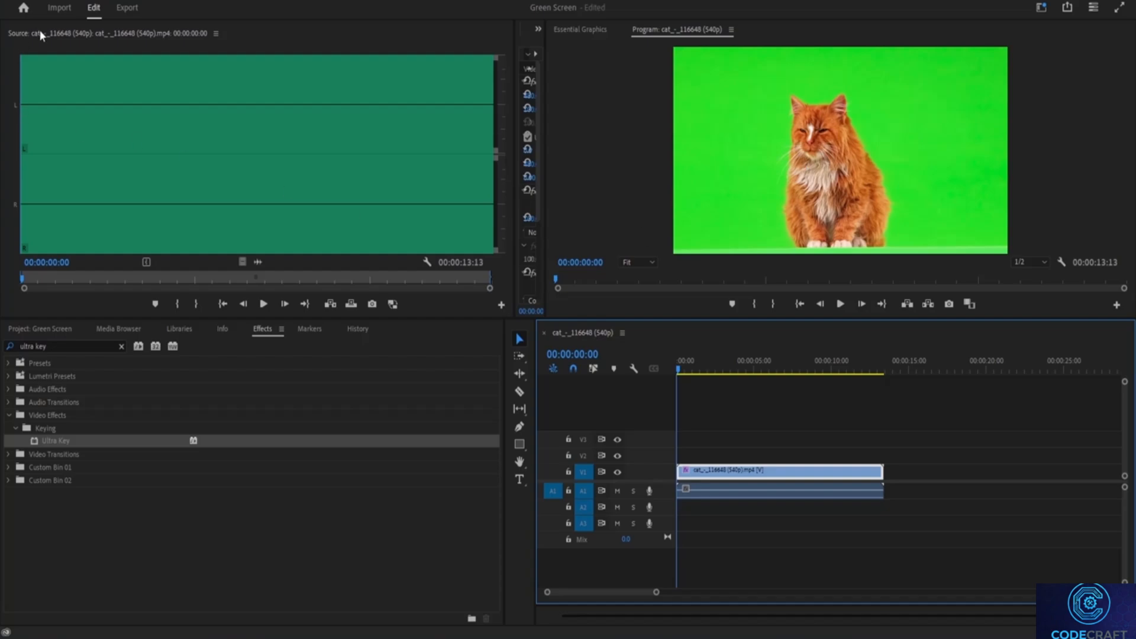
# Cut the cat clip's audio from track A1, keeping only its video on the timeline
pyautogui.click(138, 40)
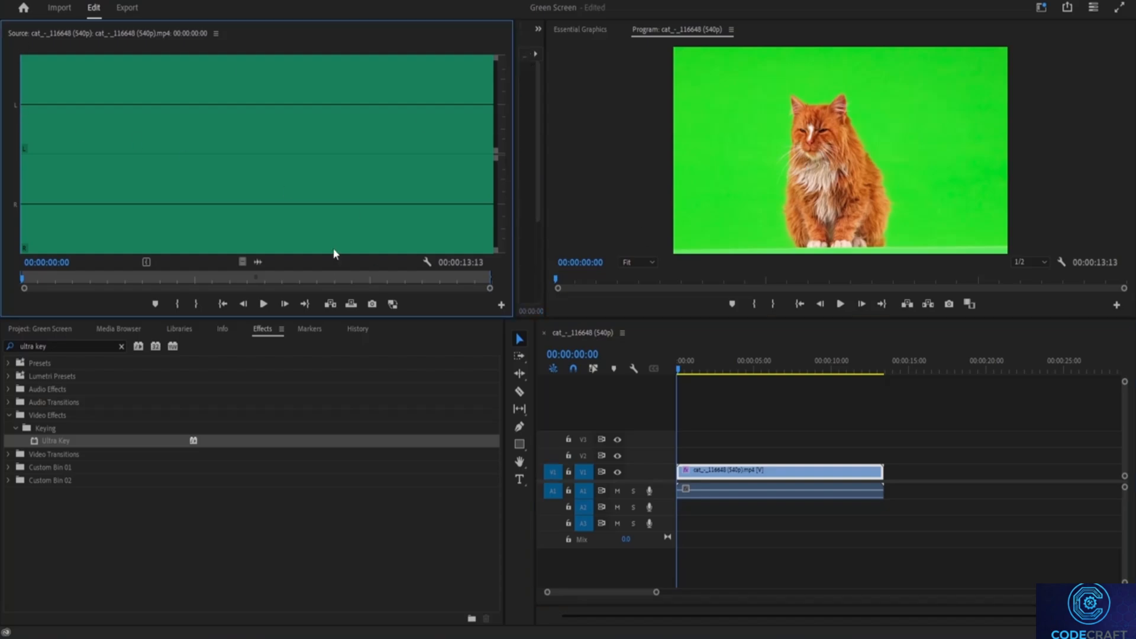
pyautogui.write('.')
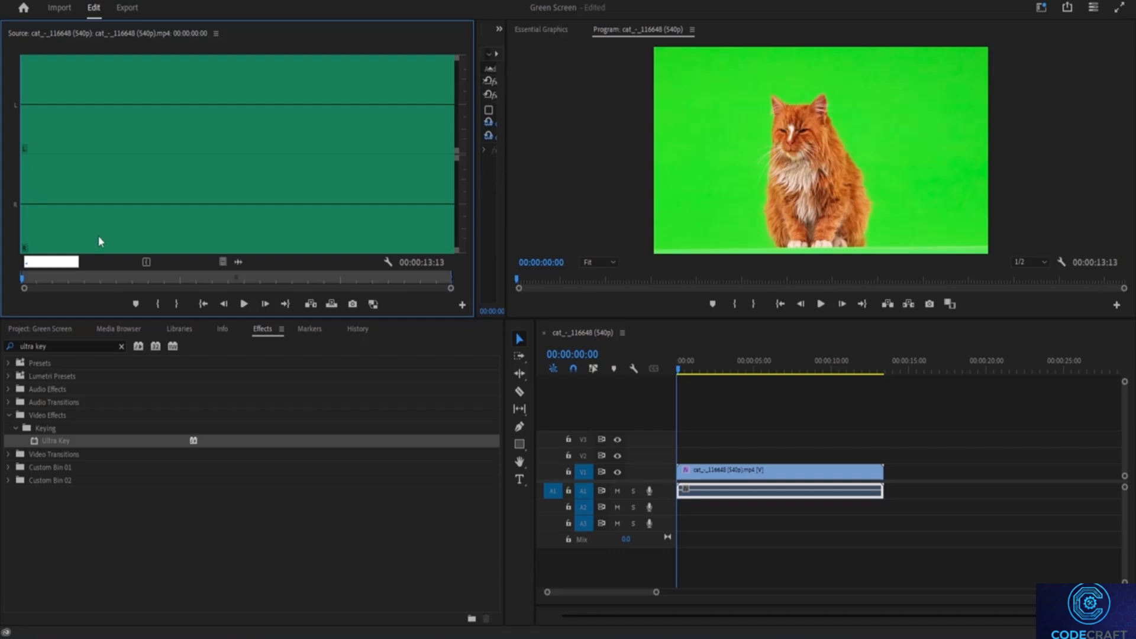
pyautogui.rightClick(748, 490)
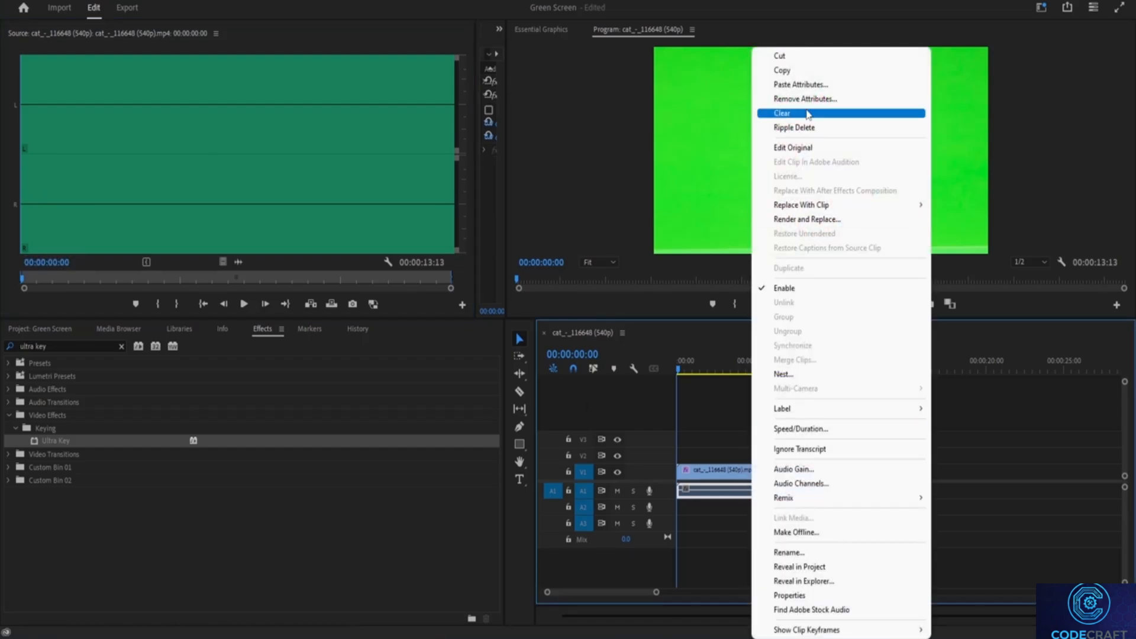
pyautogui.click(787, 55)
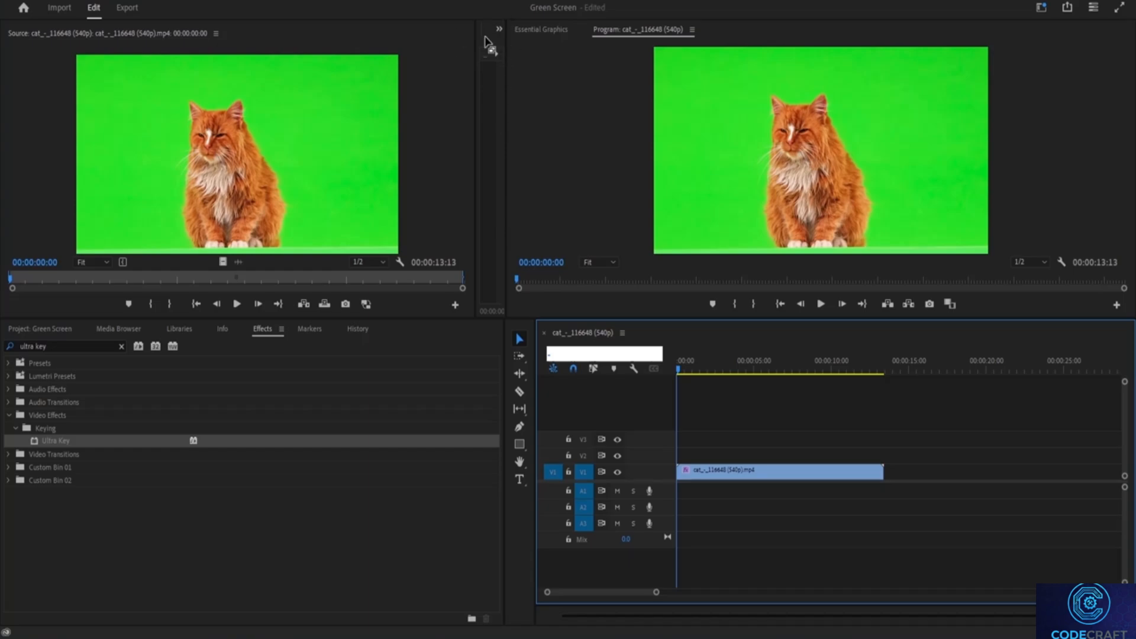
# Widen the effect controls area by shrinking the source monitor, and select the cat clip on V1 to show its properties
pyautogui.click(495, 104)
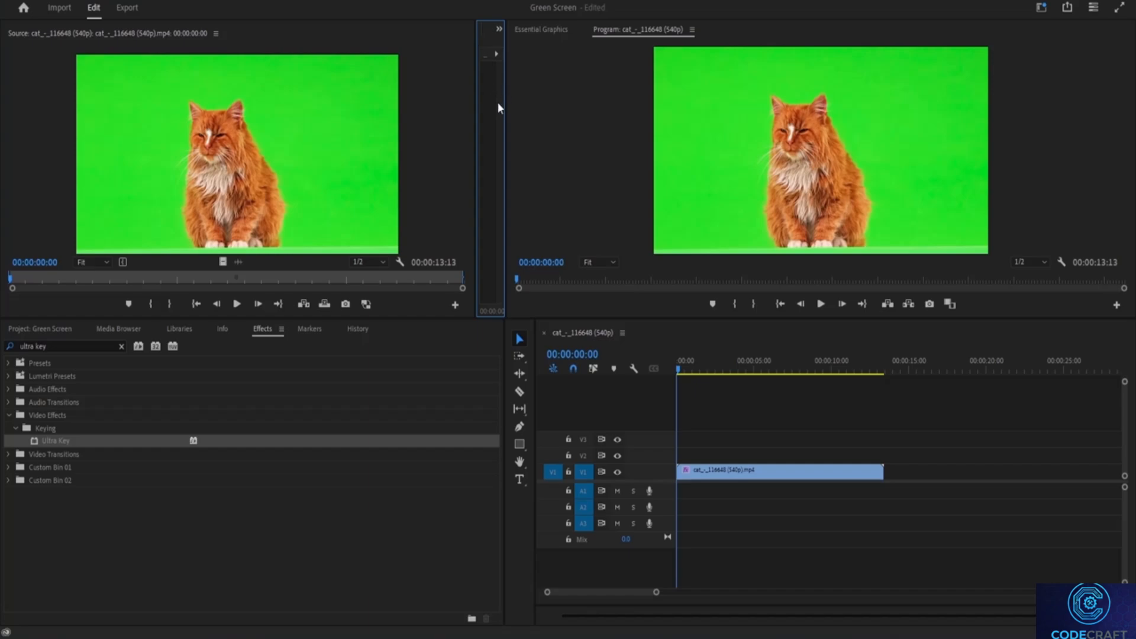
pyautogui.click(543, 299)
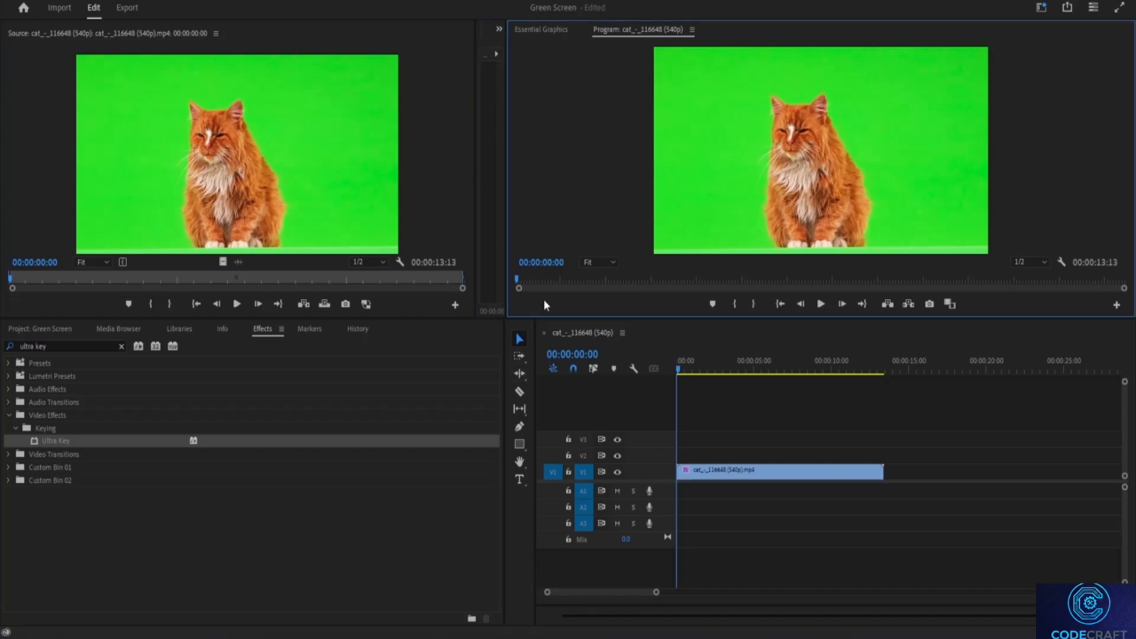
pyautogui.click(499, 193)
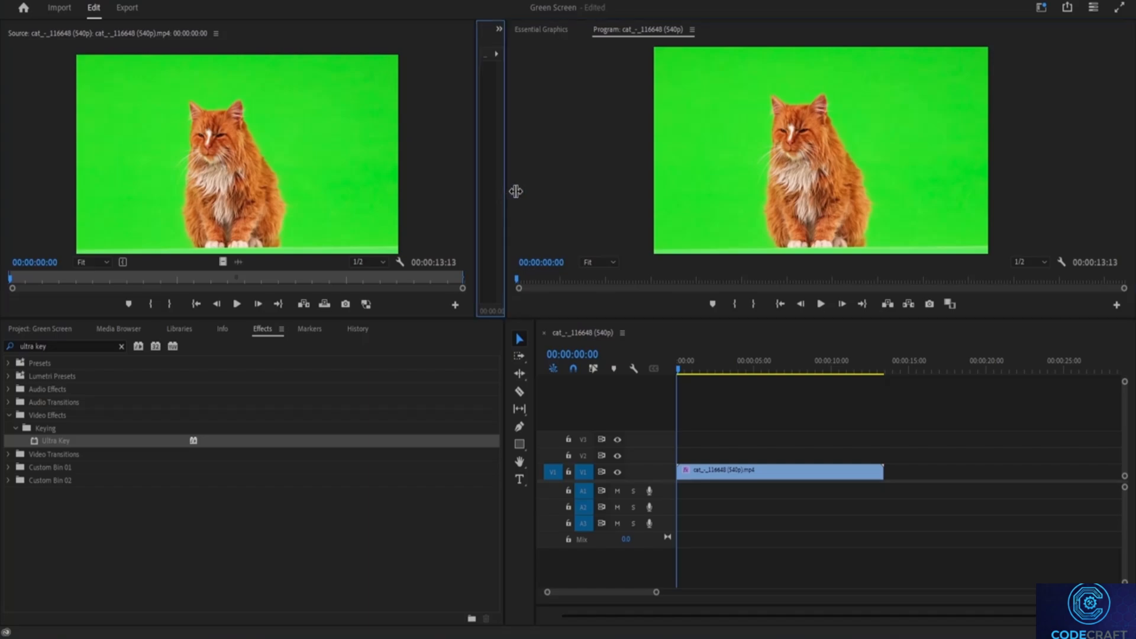
pyautogui.moveTo(473, 180); pyautogui.dragTo(239, 201)
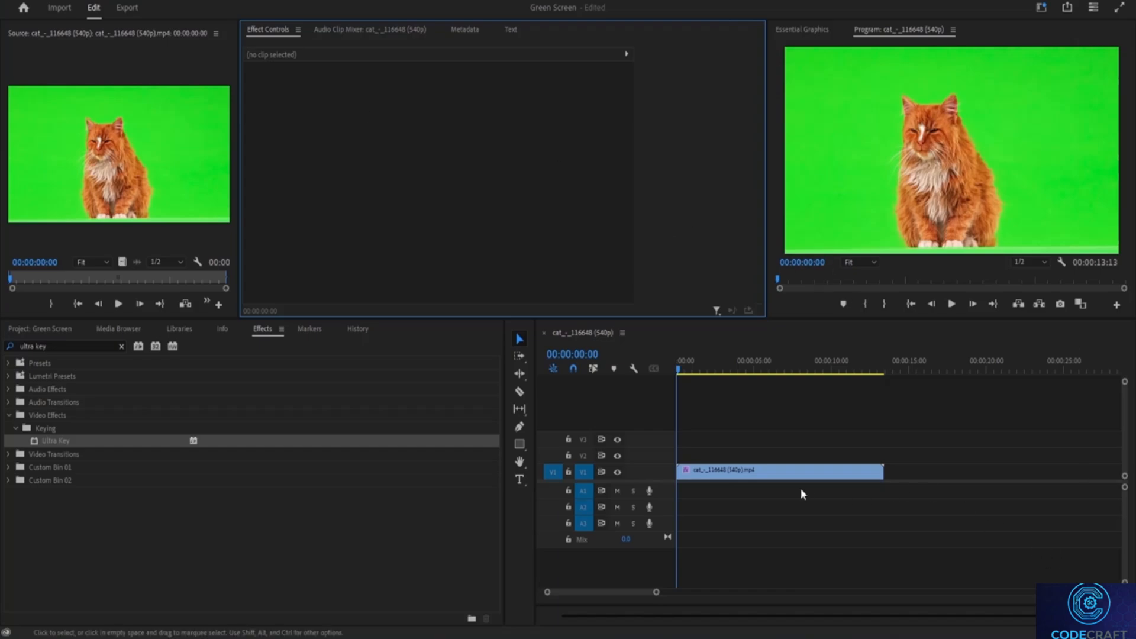
pyautogui.click(754, 473)
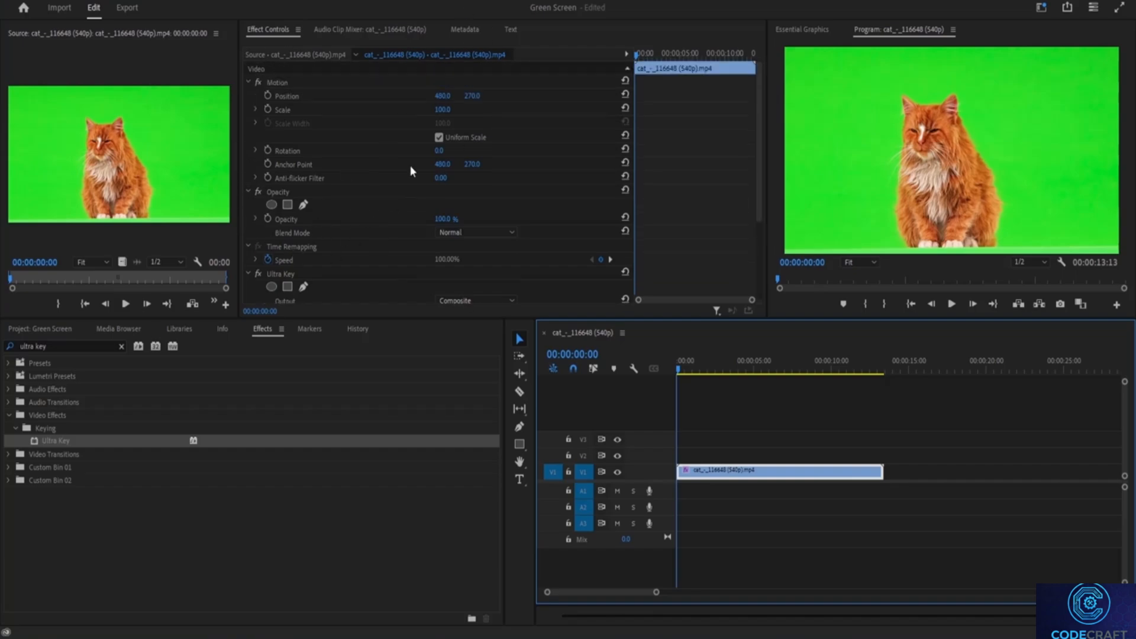
# Check which effects the fx badge of the cat clip on V1 offers, including Ultra Key, keeping the clip selected
pyautogui.click(680, 469)
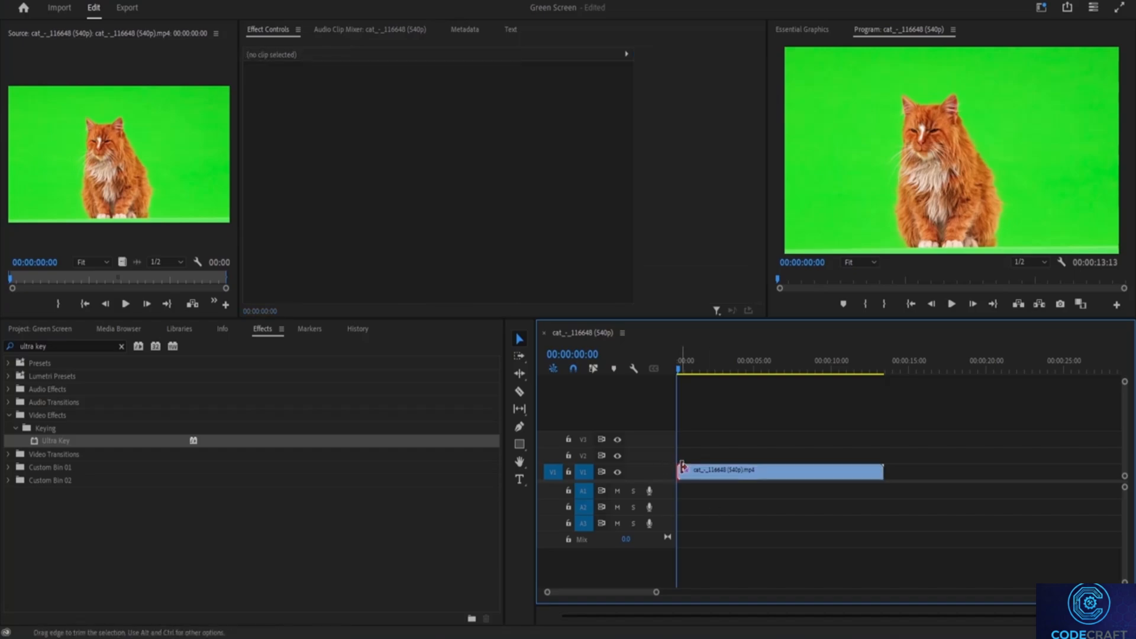
pyautogui.click(687, 472)
pyautogui.click(687, 470)
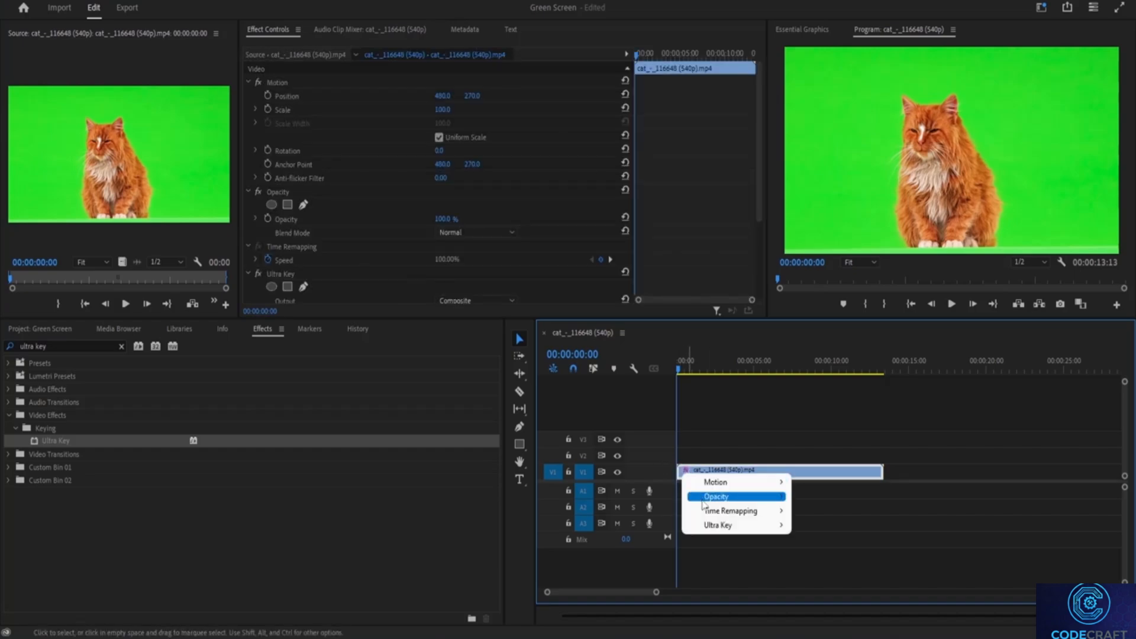
pyautogui.moveTo(724, 530)
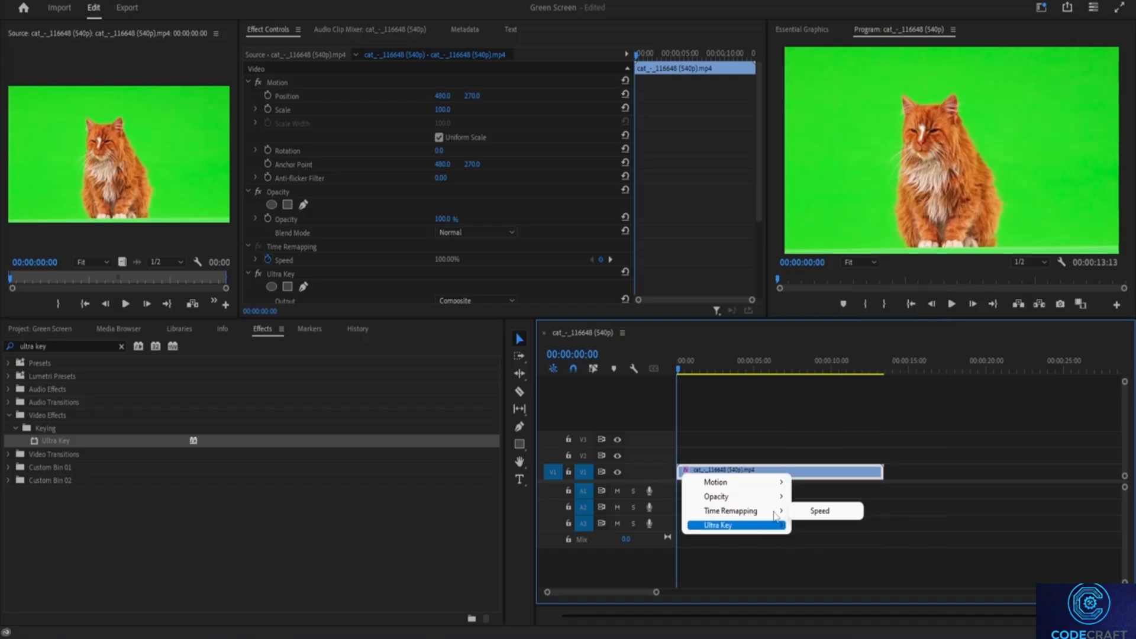
pyautogui.click(813, 473)
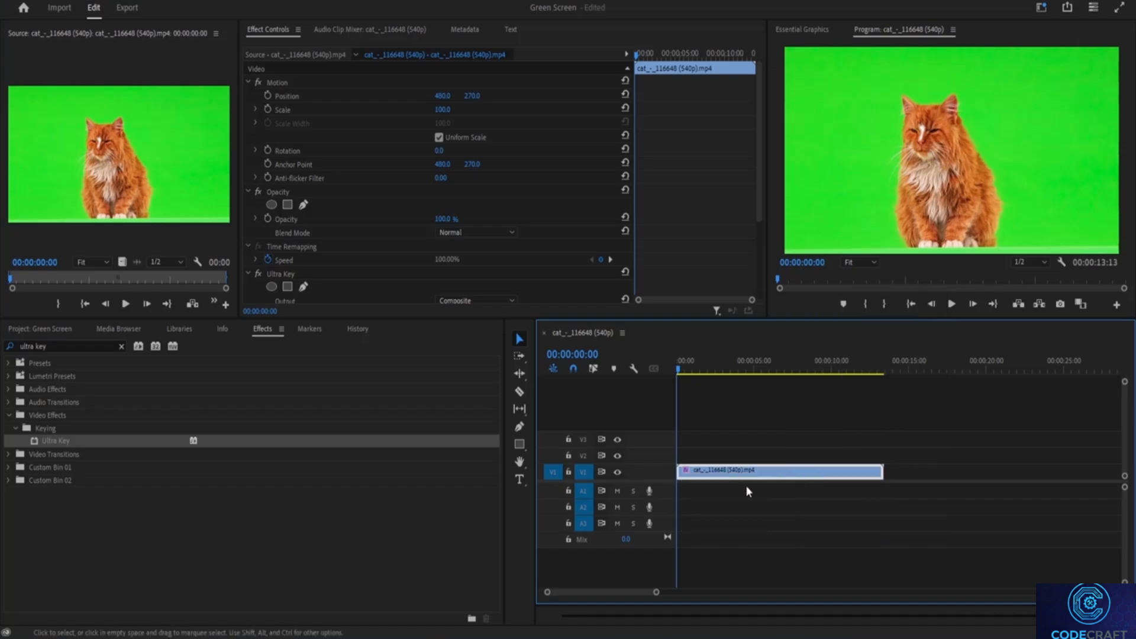
pyautogui.rightClick(687, 472)
pyautogui.rightClick(686, 471)
pyautogui.click(702, 473)
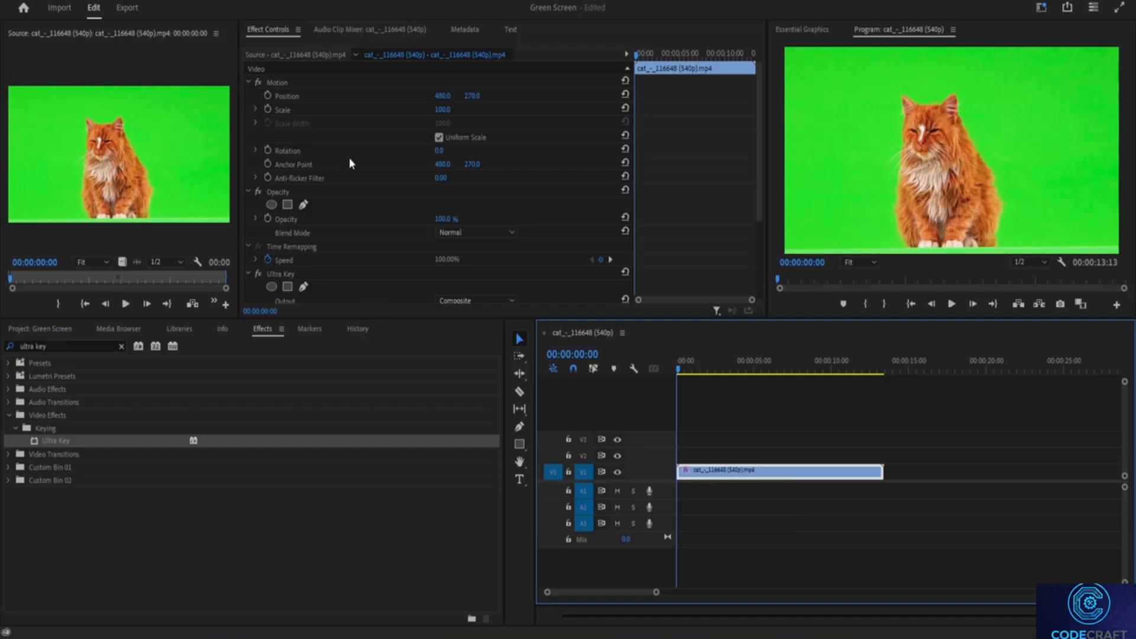
# Collapse and re-expand the cat clip's Ultra Key effect to examine its output, setting, key color and matte options
pyautogui.scroll(-1, 290, 237)
pyautogui.scroll(-1, 299, 195)
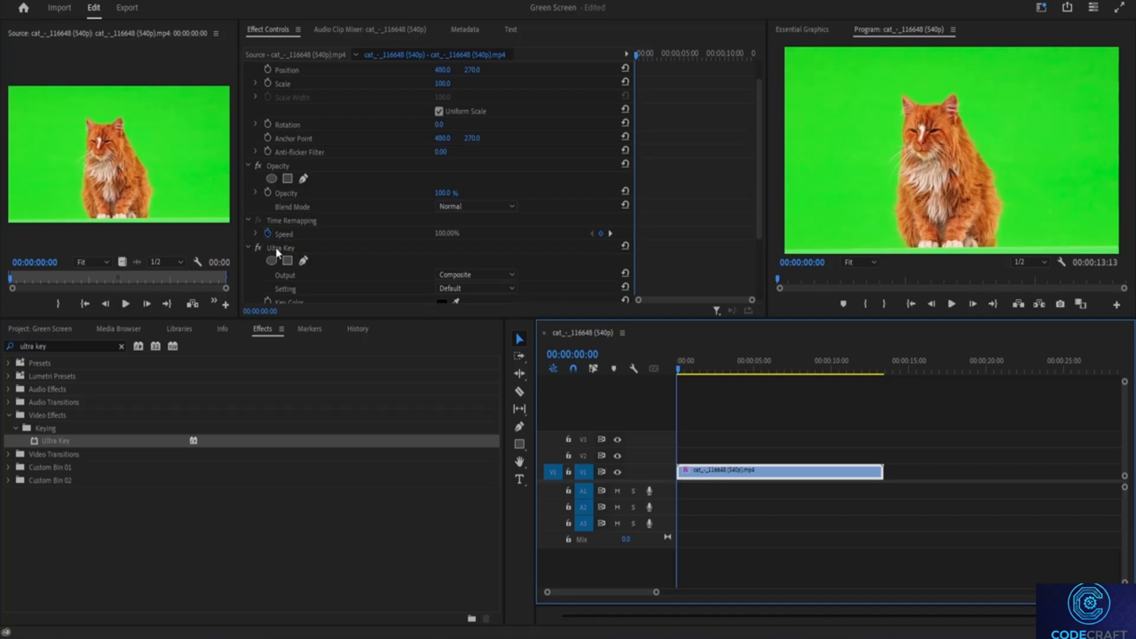
pyautogui.scroll(-1, 278, 237)
pyautogui.scroll(-1, 281, 245)
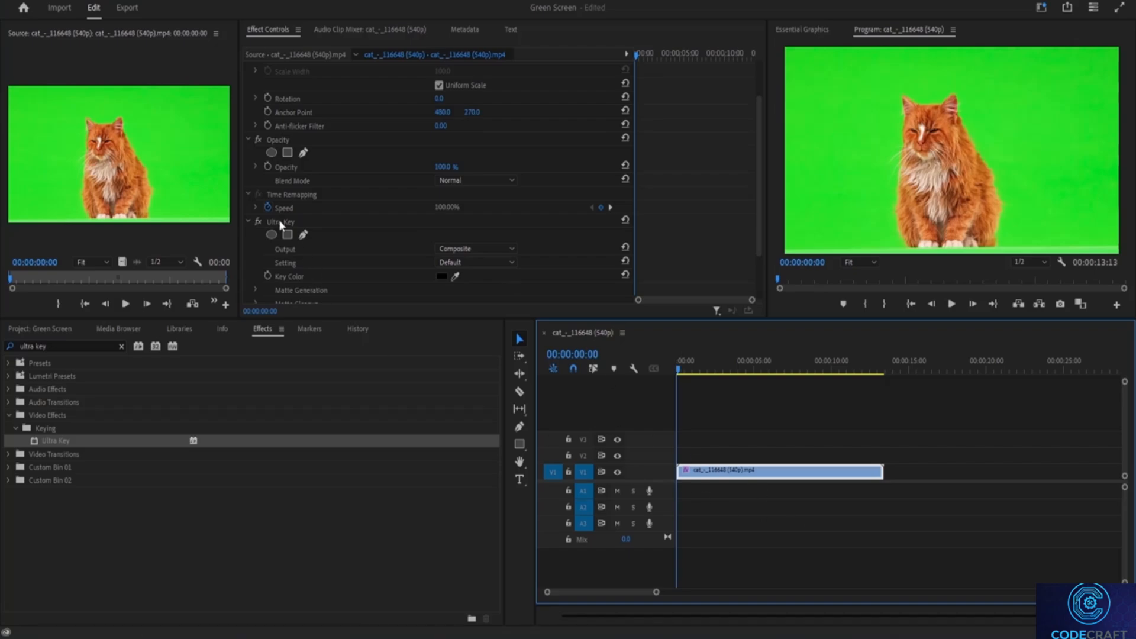
pyautogui.click(251, 223)
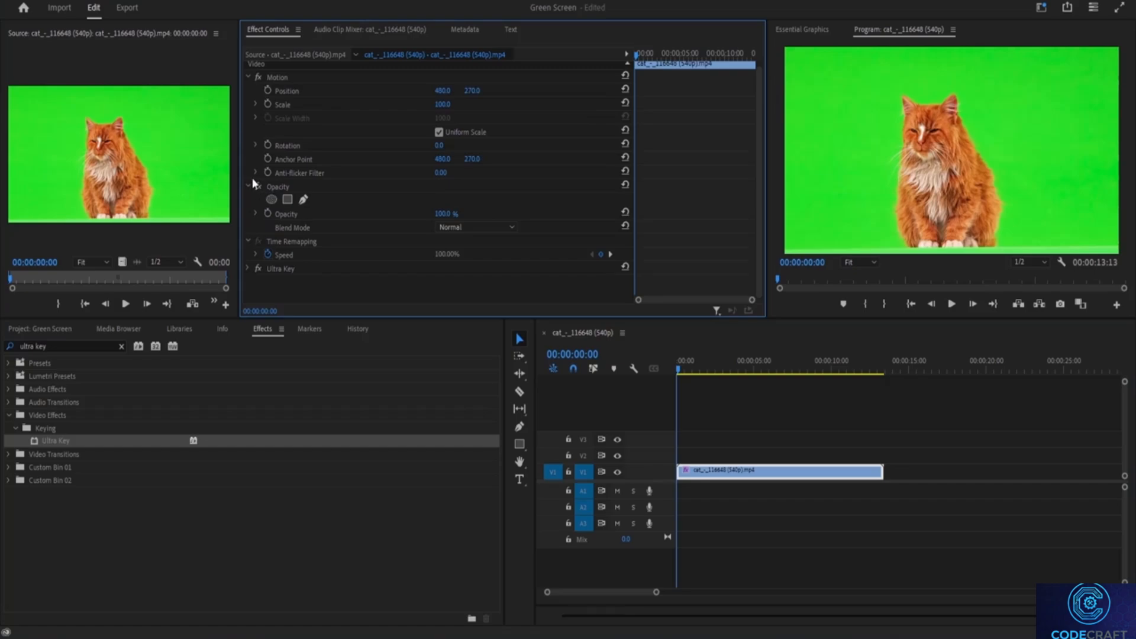
pyautogui.click(249, 267)
pyautogui.scroll(-1, 271, 279)
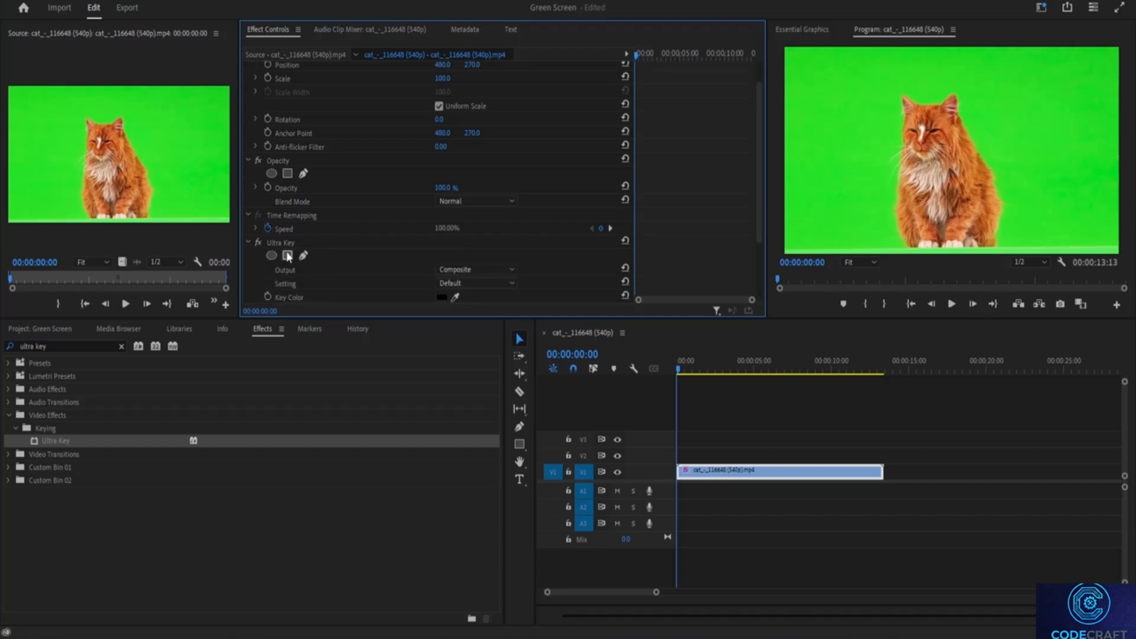
pyautogui.scroll(-1, 286, 251)
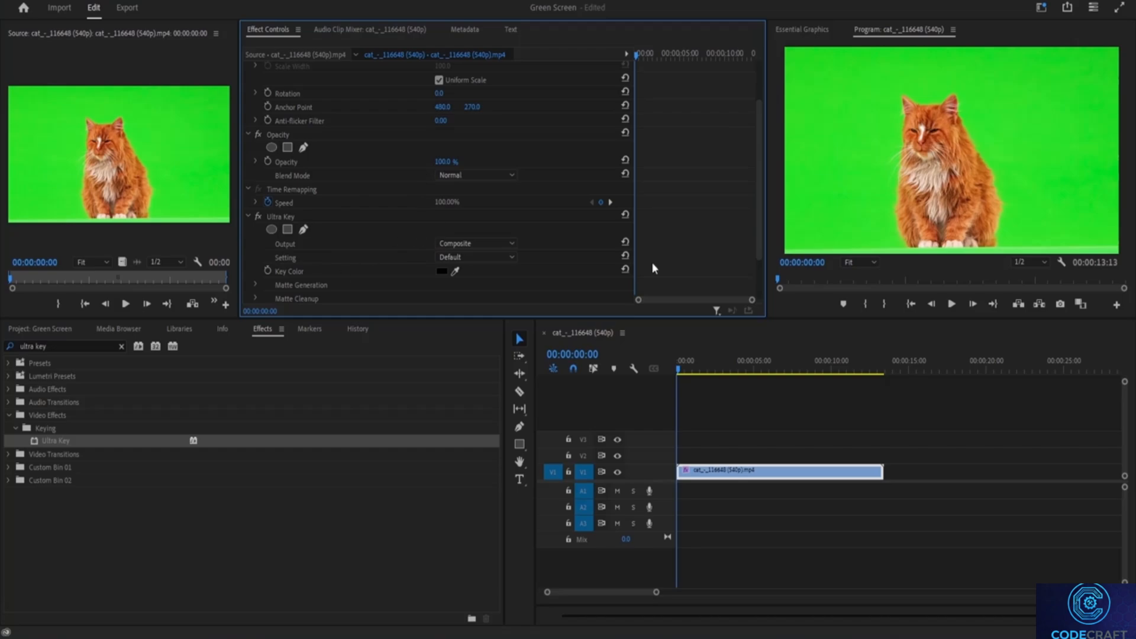
# Try setting the Ultra Key key color to bright green 2FFF0D through the color picker, and undo the change
pyautogui.click(440, 272)
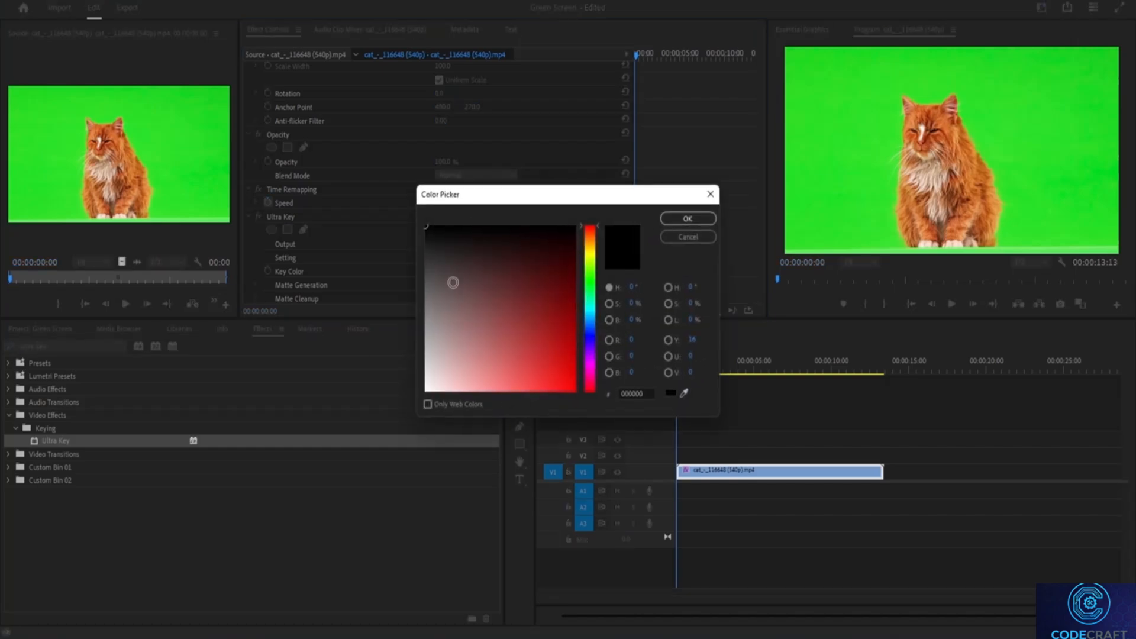
pyautogui.click(679, 220)
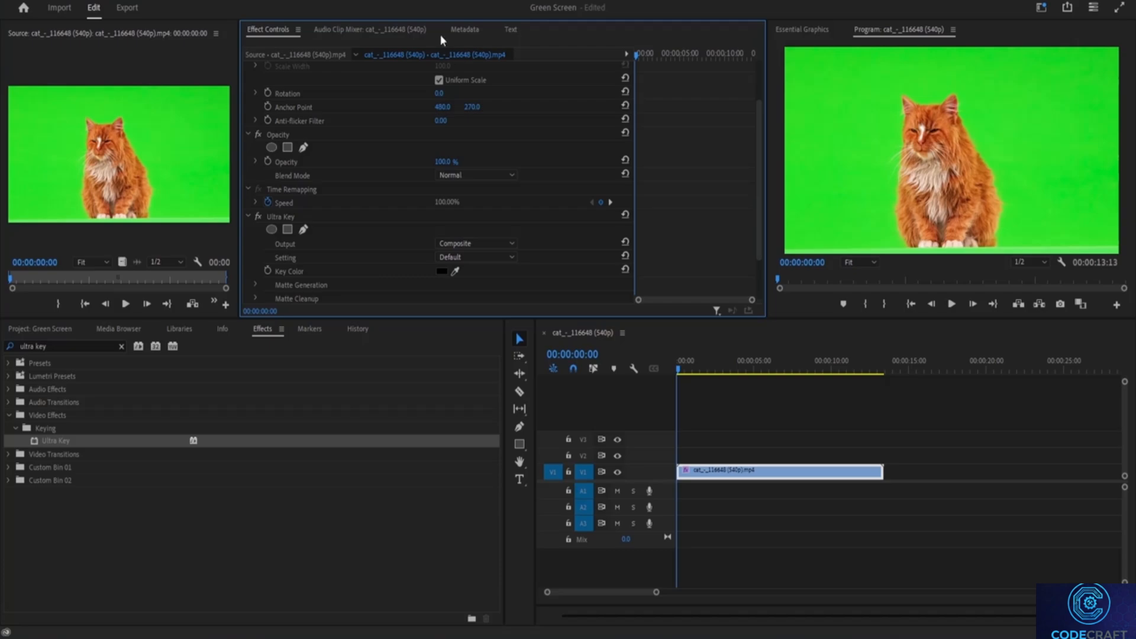
pyautogui.click(441, 271)
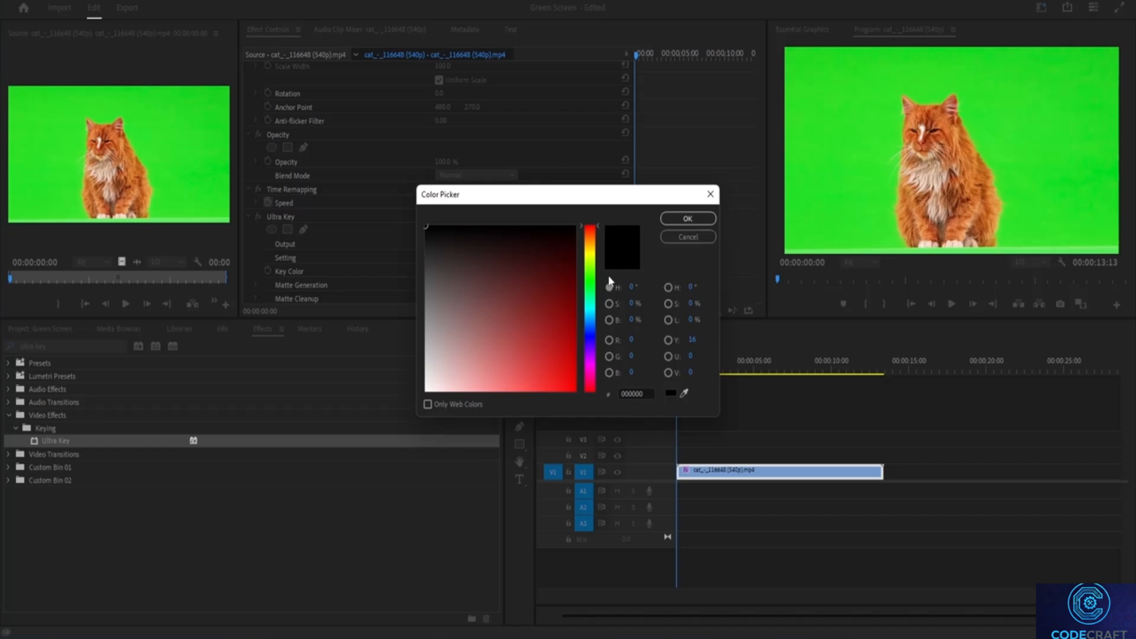
pyautogui.click(590, 270)
pyautogui.click(590, 274)
pyautogui.moveTo(554, 283); pyautogui.dragTo(567, 391)
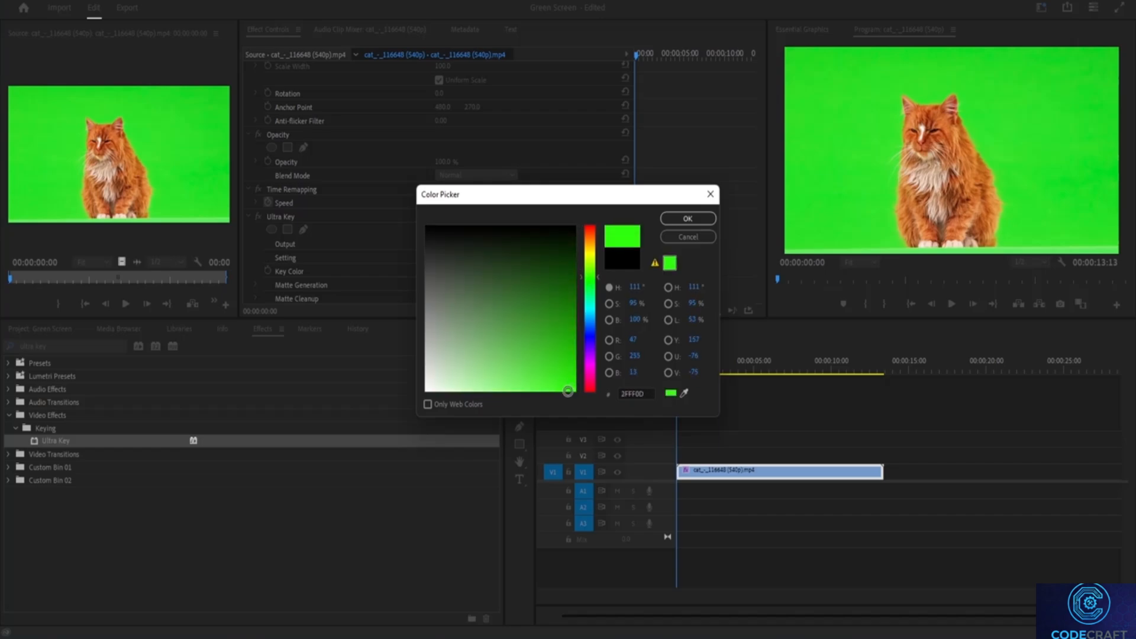
pyautogui.click(688, 218)
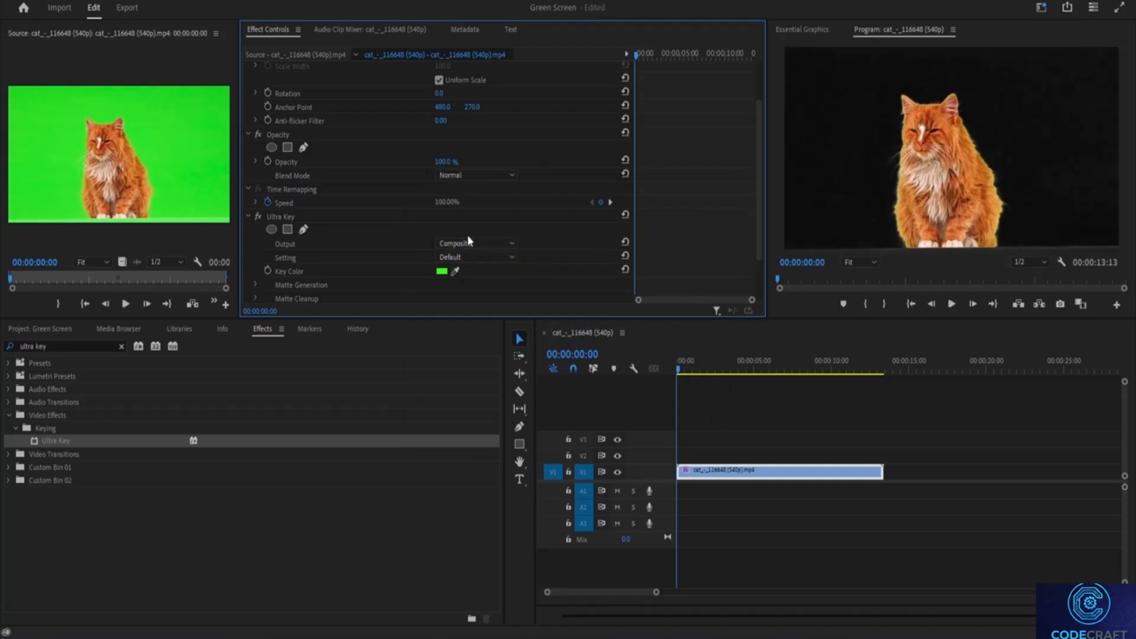
pyautogui.hotkey('ctrl', 'z')
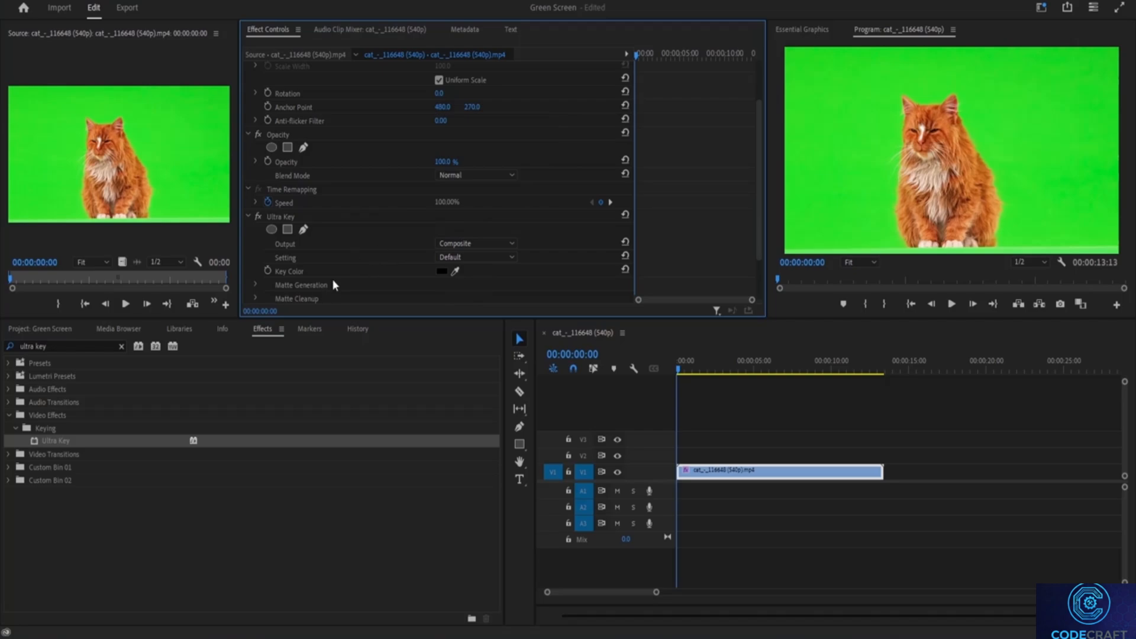
# Set the Ultra Key key color by sampling the green background beside the cat in the program monitor
pyautogui.click(454, 271)
pyautogui.click(840, 134)
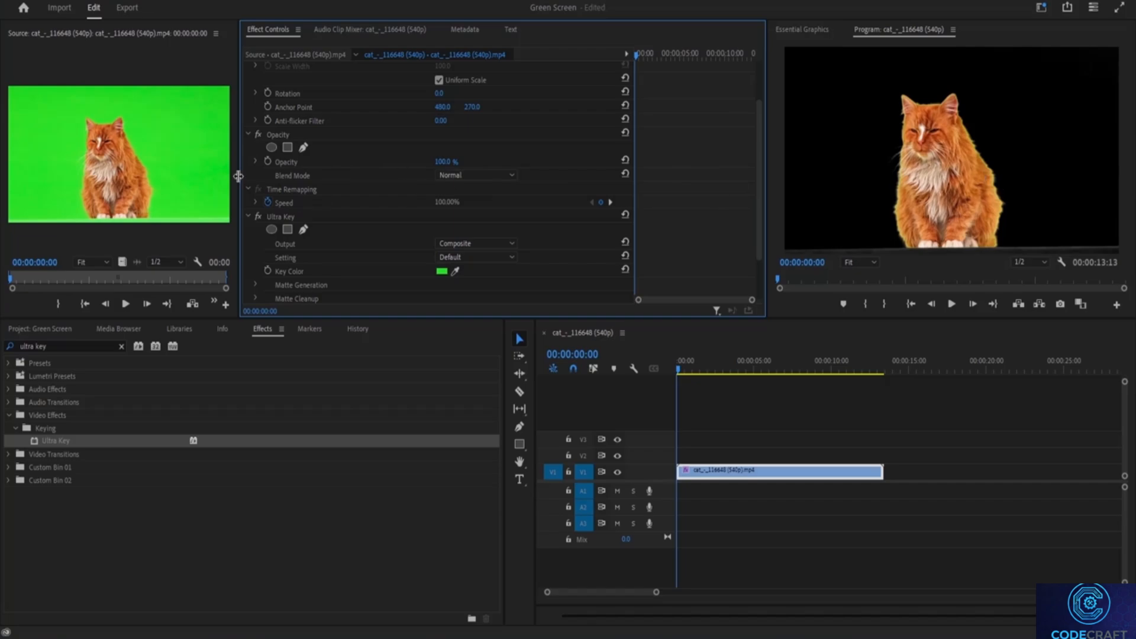
# Widen the program monitor by narrowing the effect controls area, keeping the Ultra Key options in view
pyautogui.moveTo(238, 175); pyautogui.dragTo(487, 213)
pyautogui.moveTo(765, 166); pyautogui.dragTo(240, 197)
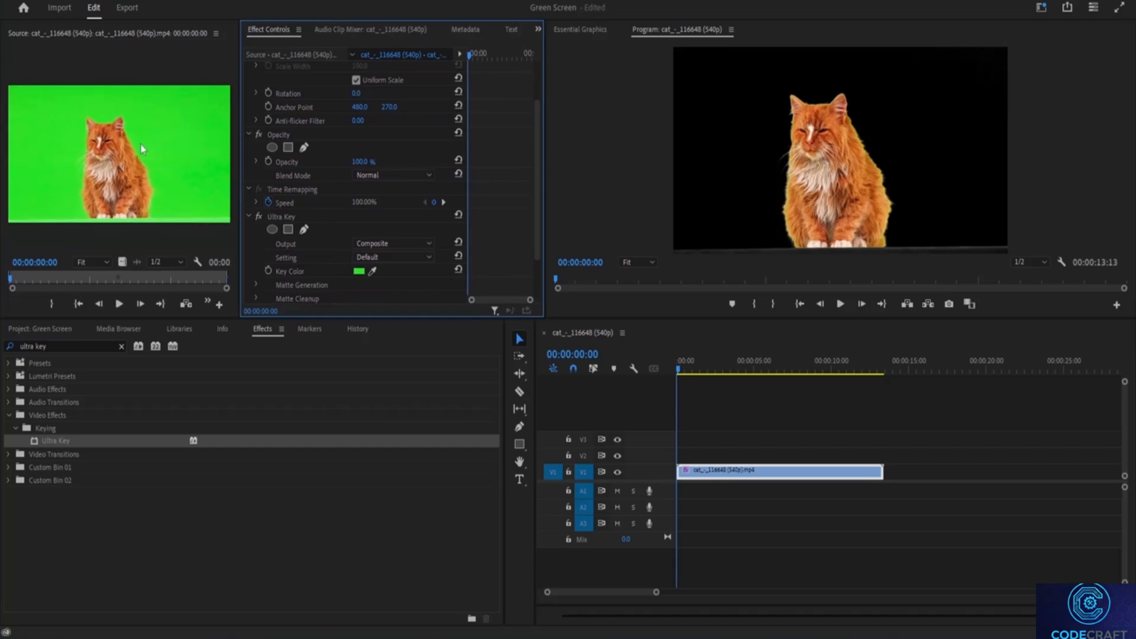
pyautogui.scroll(-1, 319, 204)
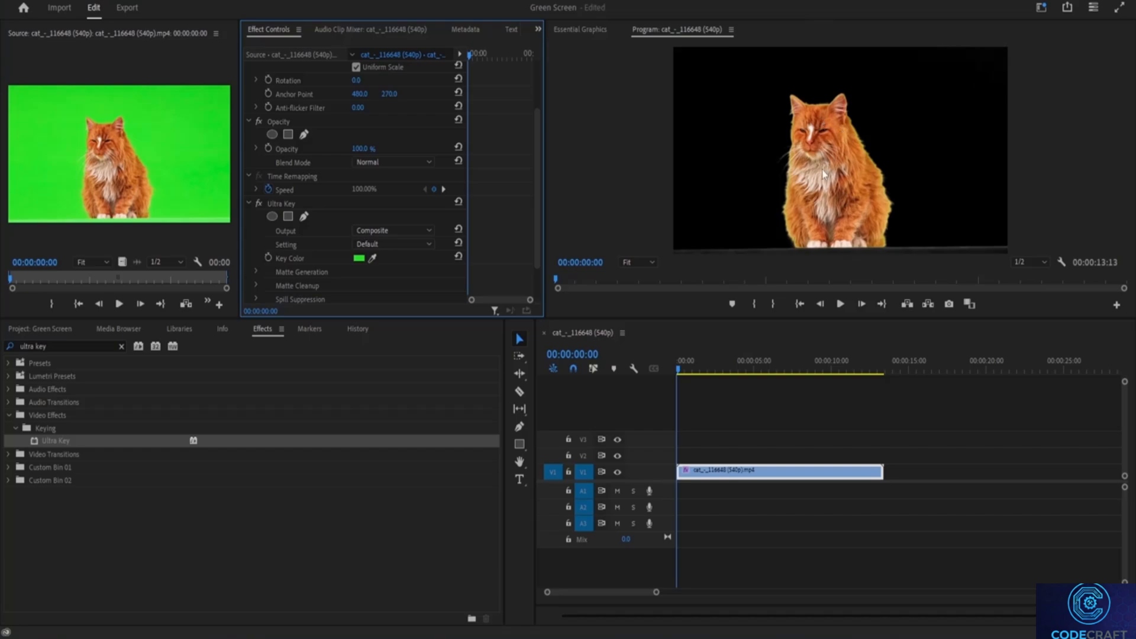
# Play the keyed cat clip in the program monitor to check the background removal
pyautogui.press('space')
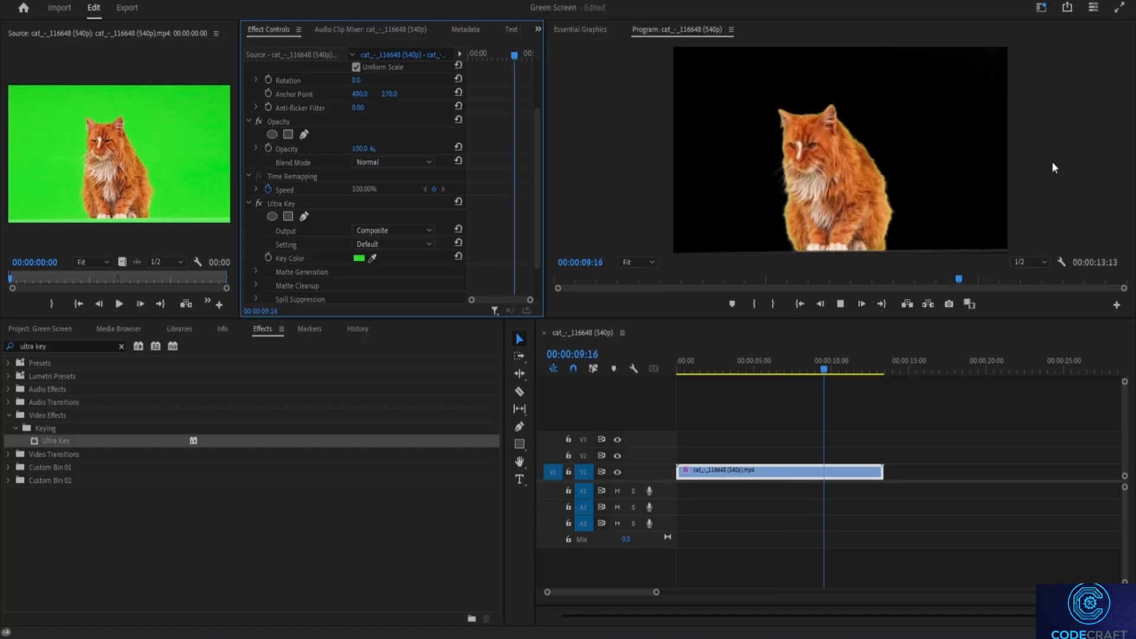
pyautogui.press('space')
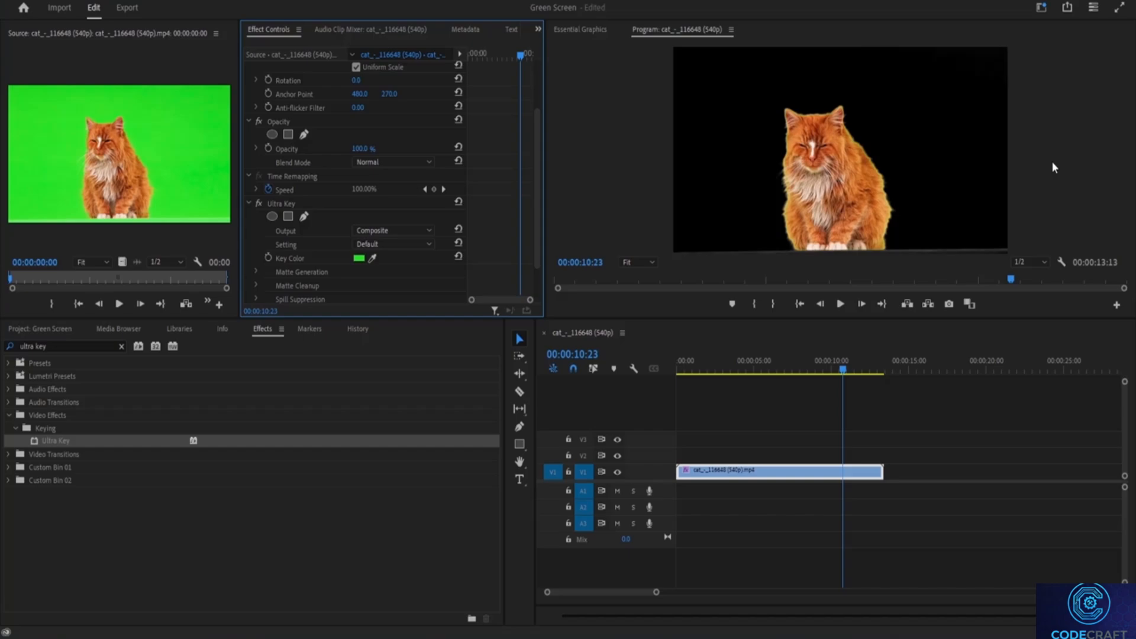
pyautogui.press('space')
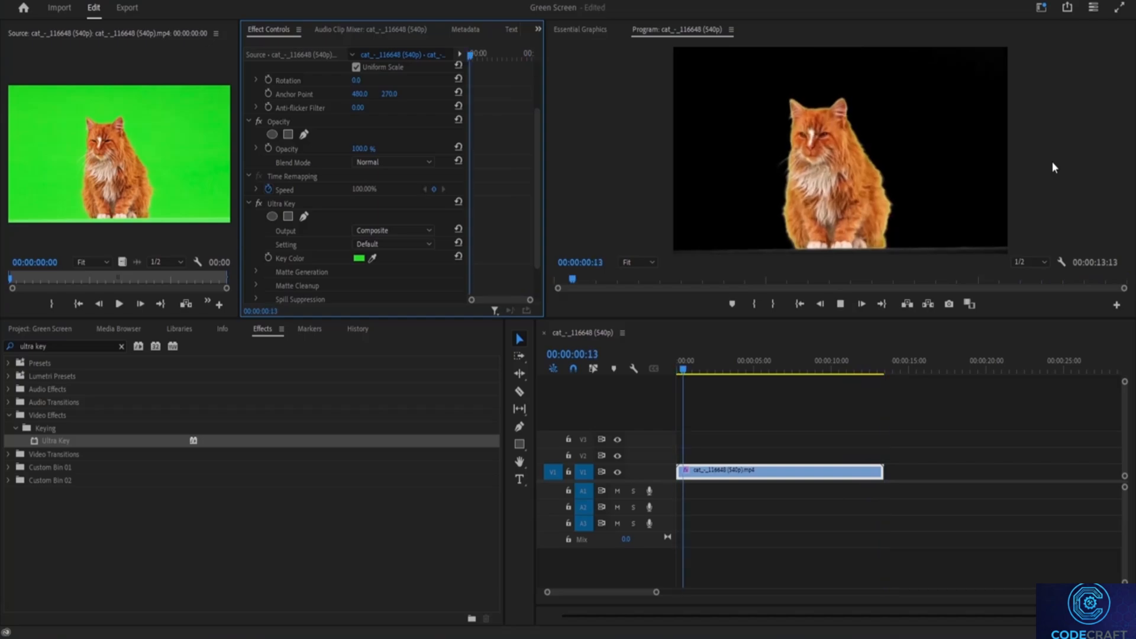
pyautogui.press('space')
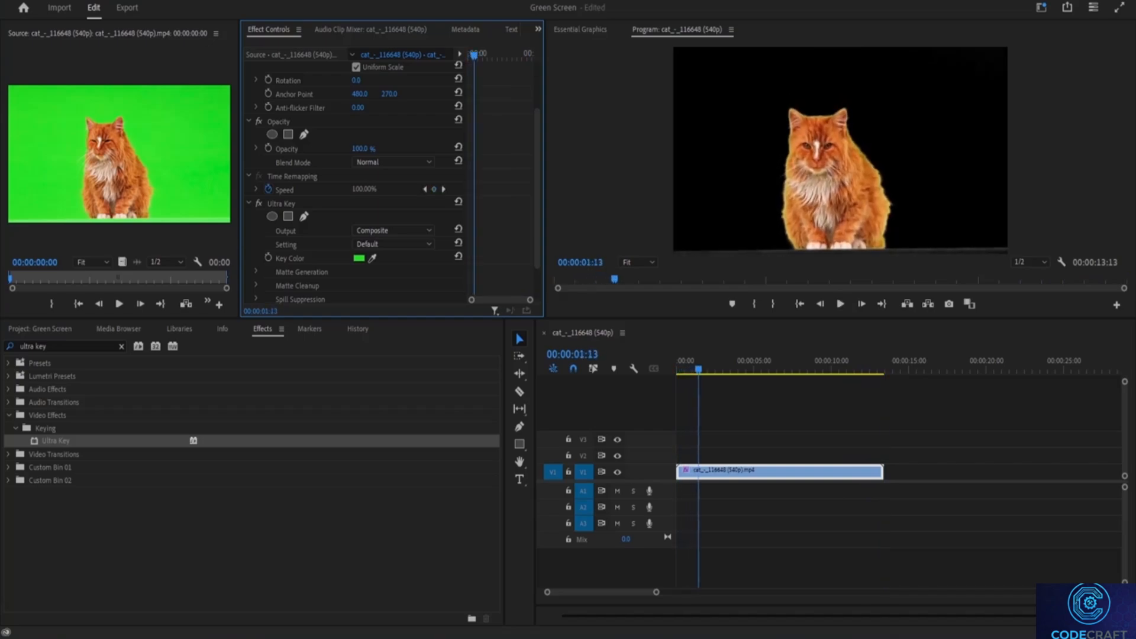
# Move the cat clip up to track V2 and place the christmas_-_98613 (1080p).mp4 clip beneath it on V1, starting at 00:00:00:00
pyautogui.click(24, 329)
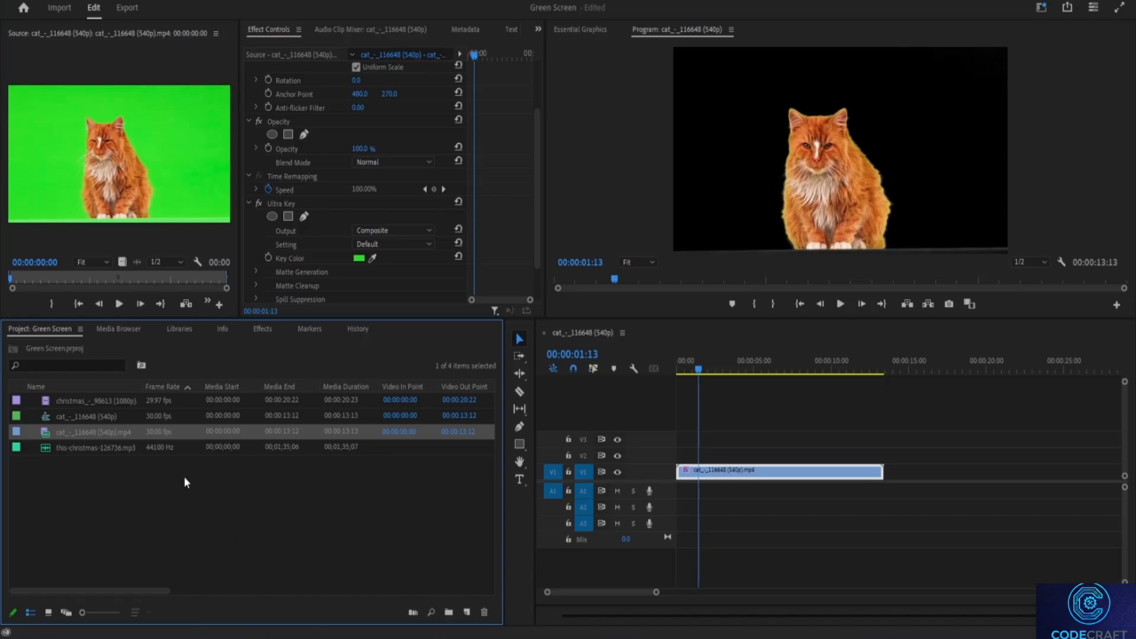
pyautogui.click(140, 485)
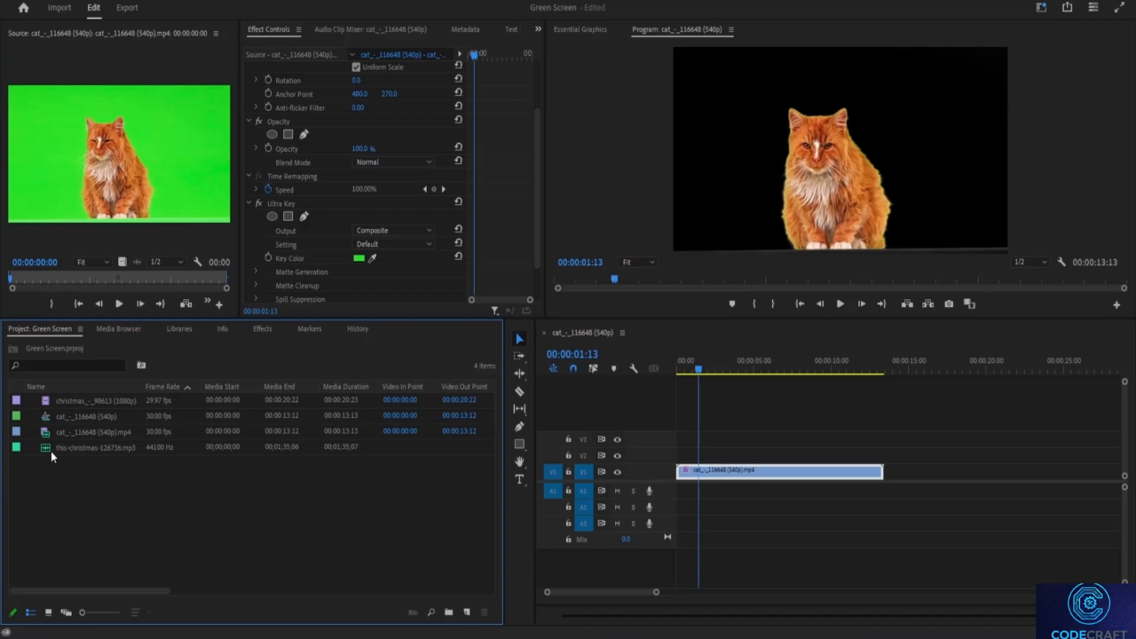
pyautogui.click(57, 402)
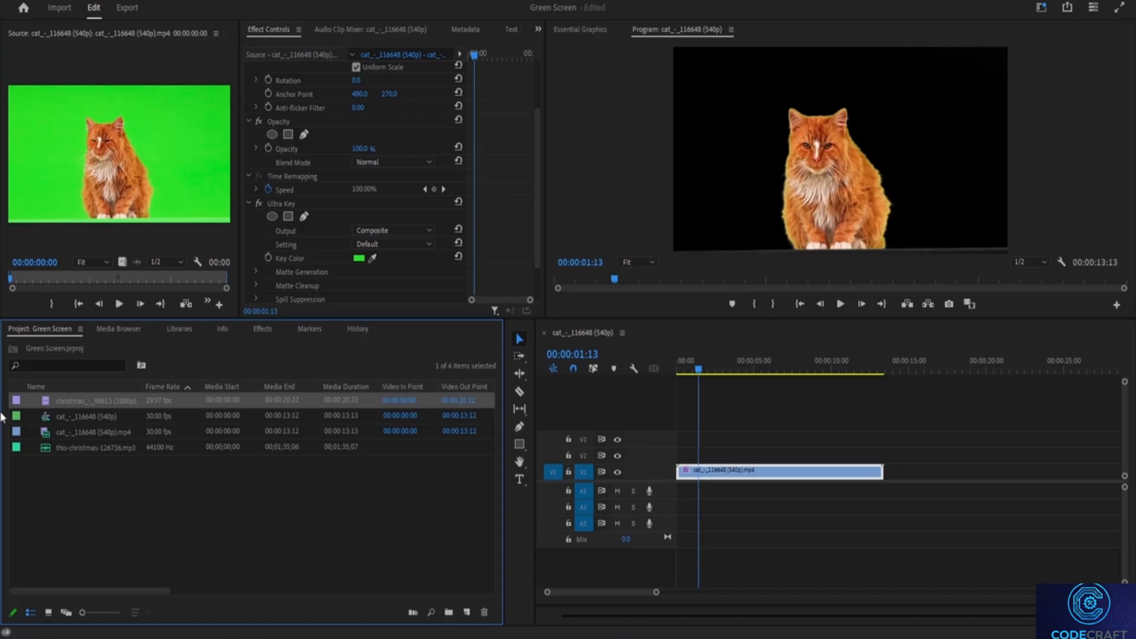
pyautogui.click(318, 553)
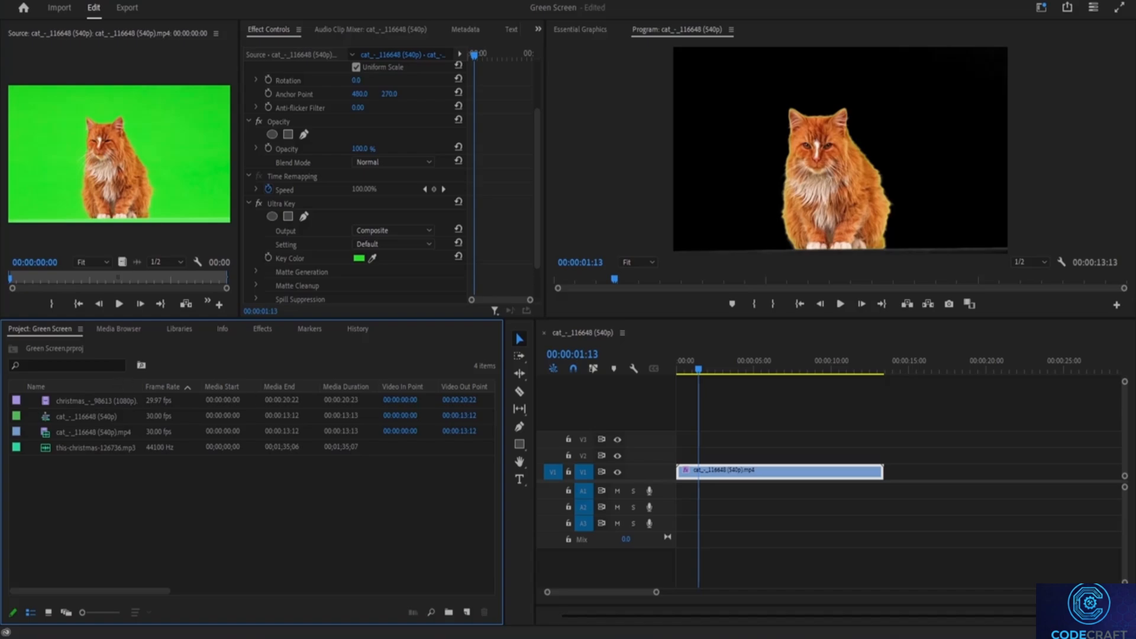
pyautogui.click(705, 477)
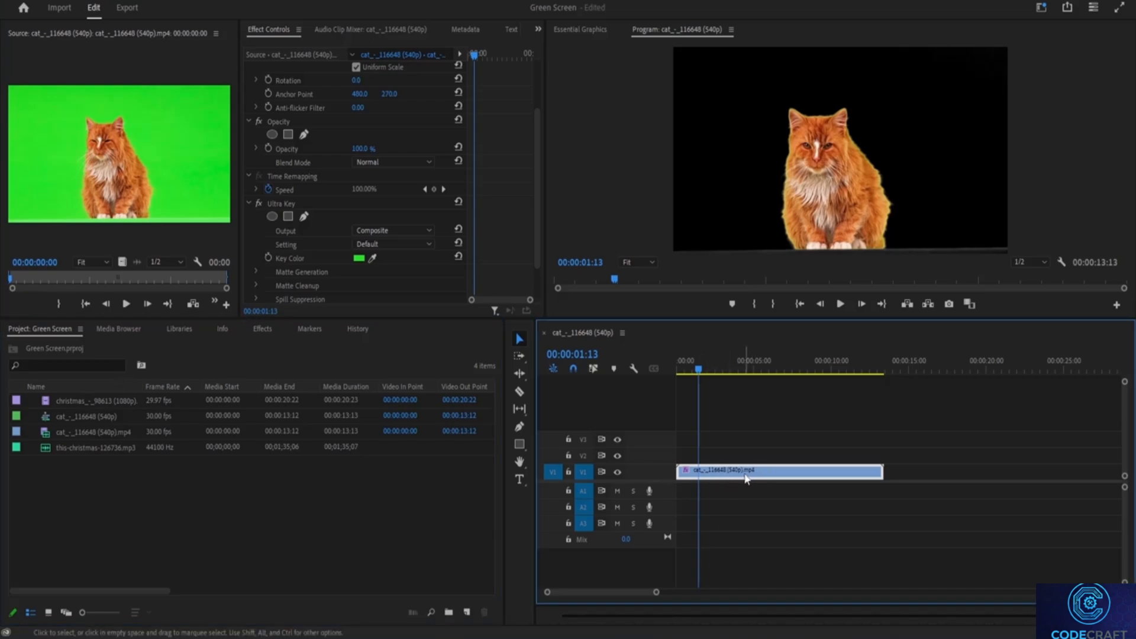
pyautogui.moveTo(746, 478); pyautogui.dragTo(747, 455)
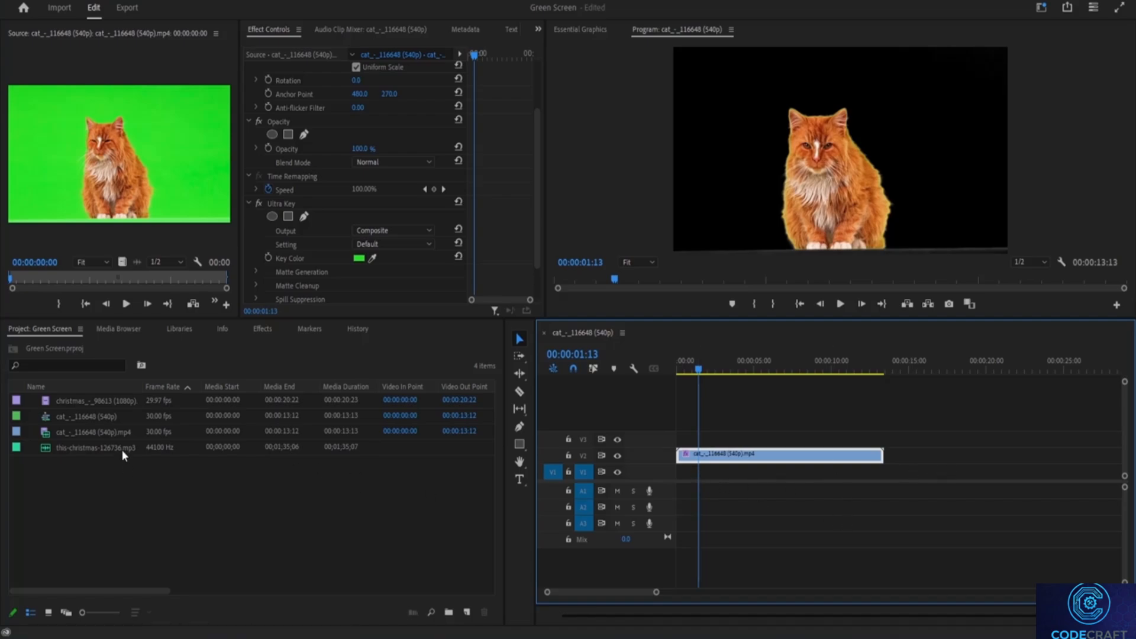
pyautogui.moveTo(47, 407); pyautogui.dragTo(681, 472)
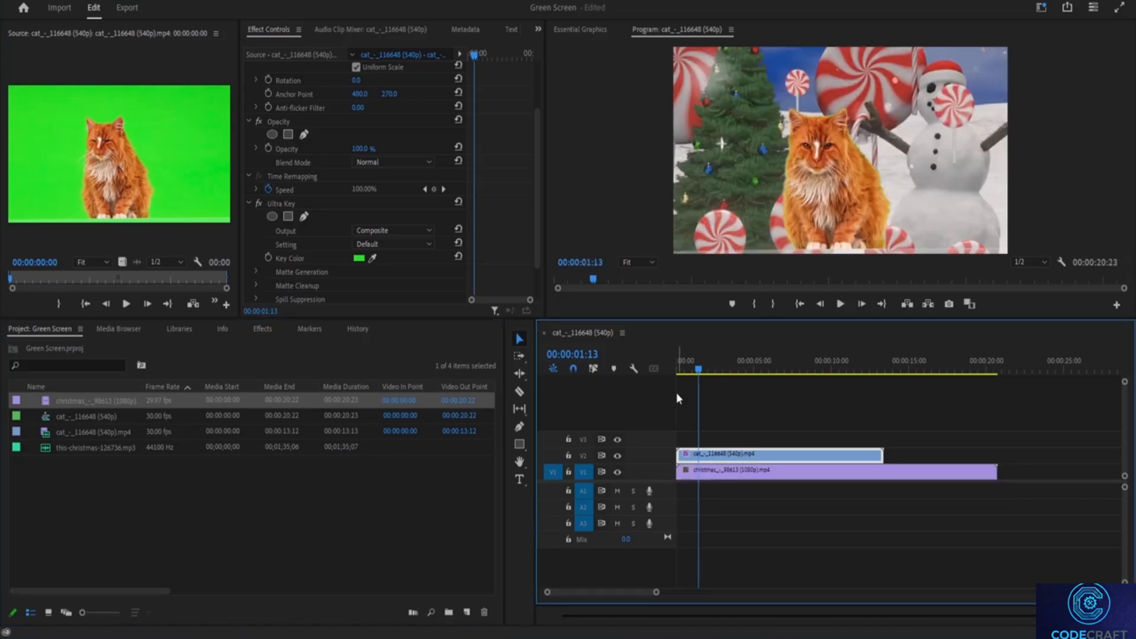
# Play the sequence from near its start to review the keyed cat over the Christmas background
pyautogui.press('Home')
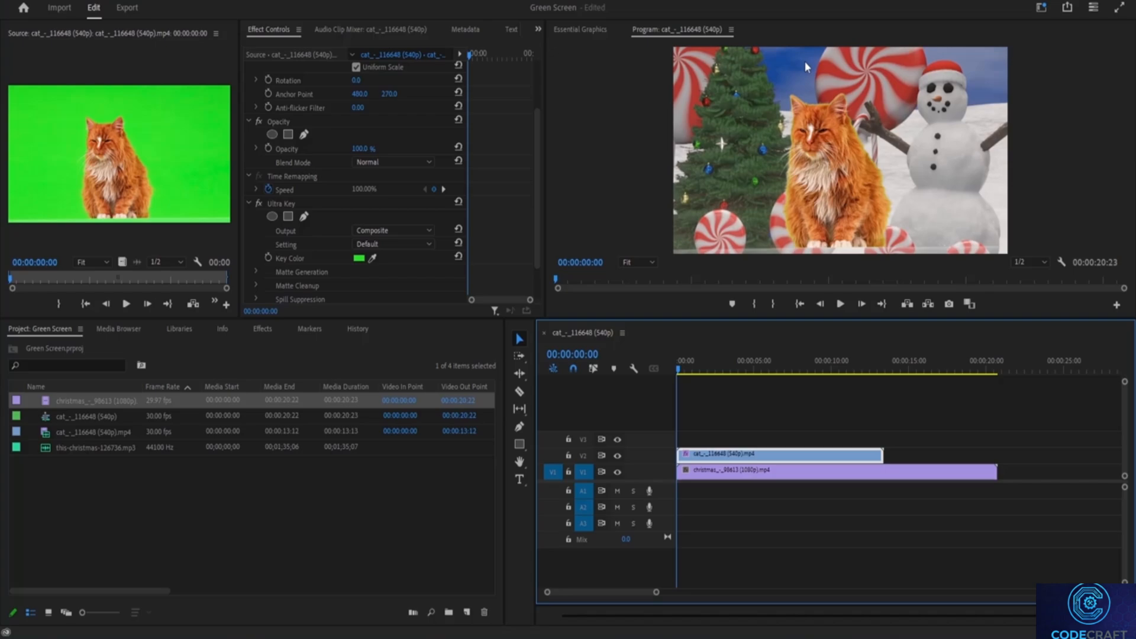
pyautogui.press('space')
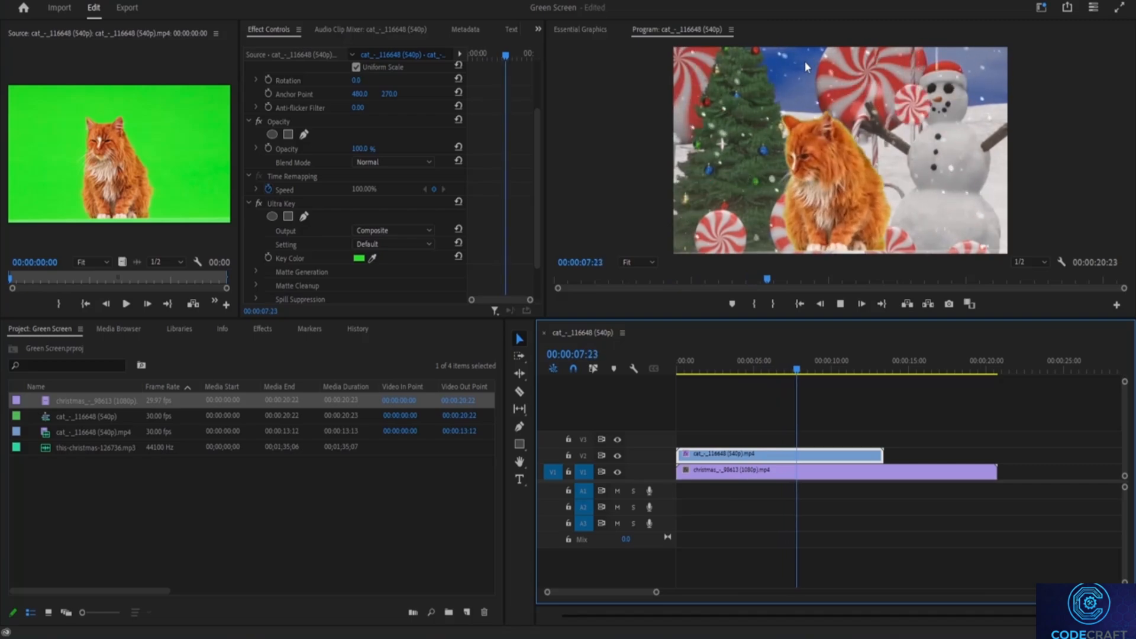
pyautogui.press('space')
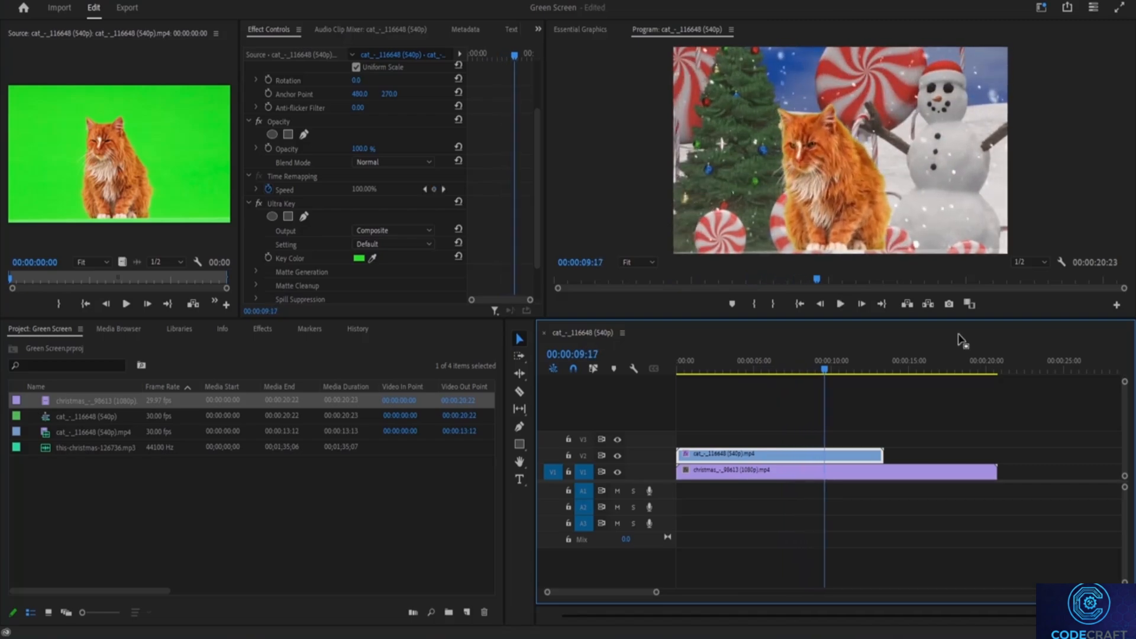
pyautogui.moveTo(828, 371); pyautogui.dragTo(686, 411)
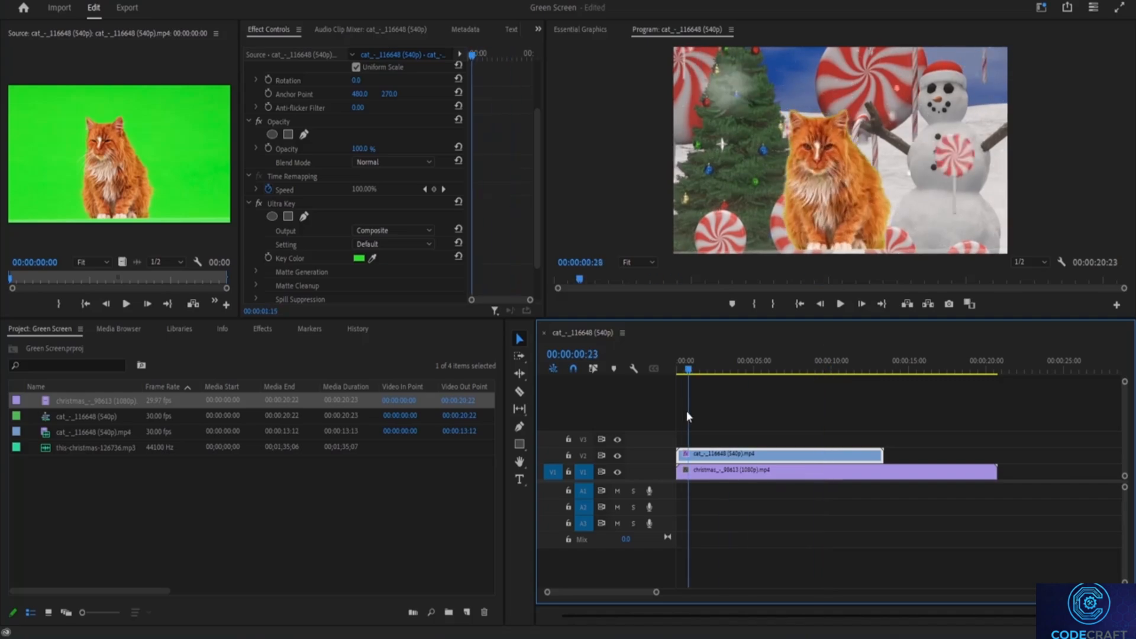
pyautogui.press('space')
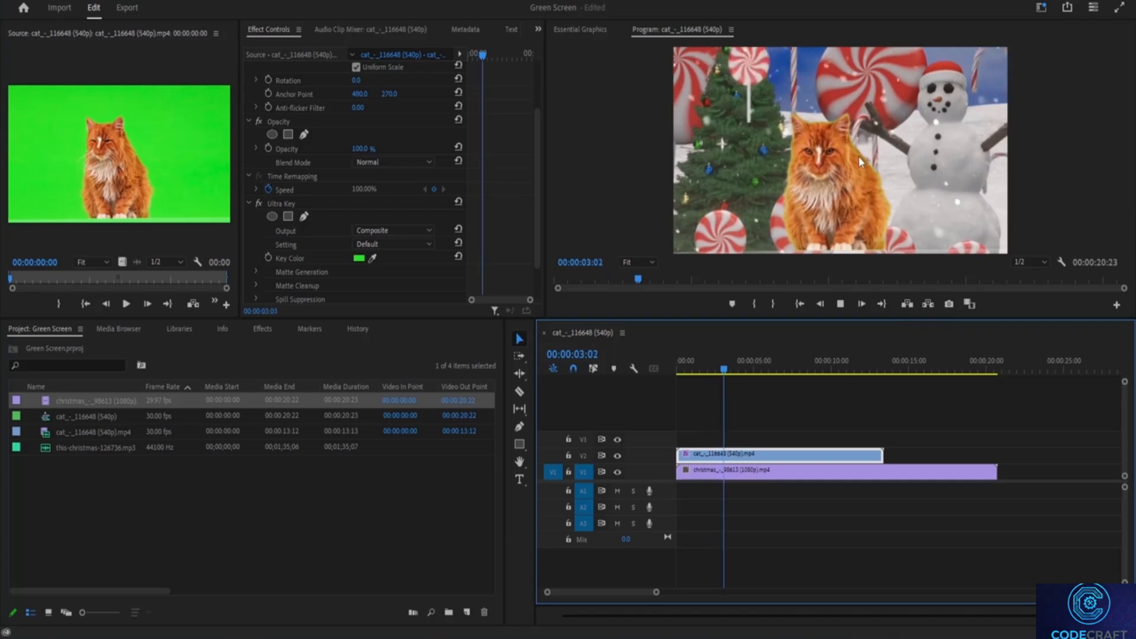
pyautogui.press('space')
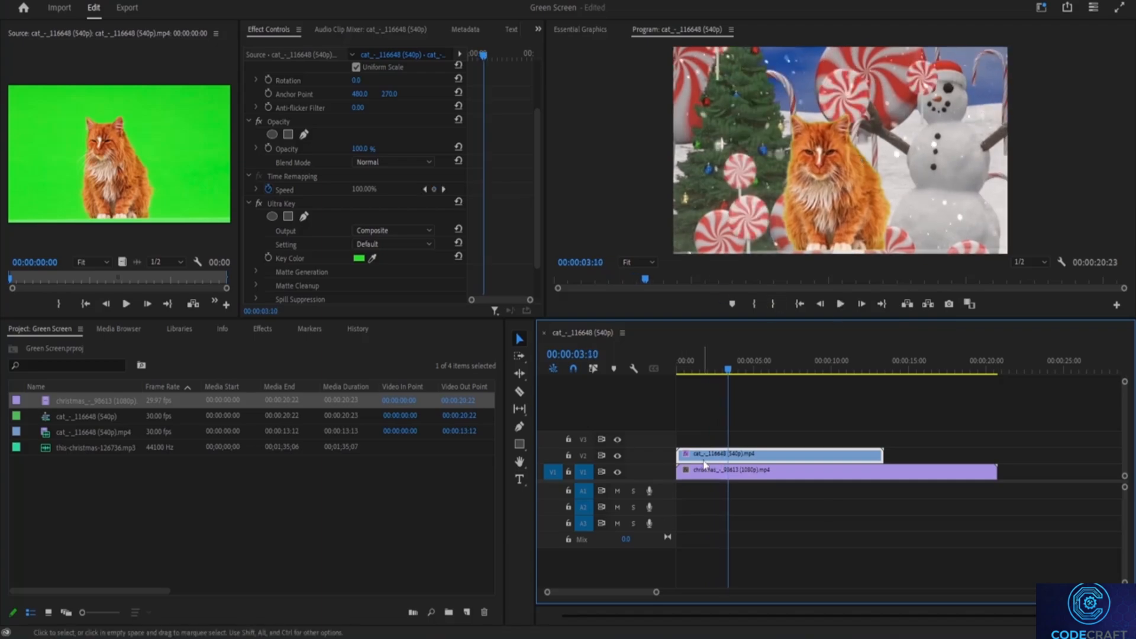
# Place this-christmas-126736.mp3 on audio track A1 at the start of the sequence and play back the result
pyautogui.moveTo(731, 372); pyautogui.dragTo(677, 370)
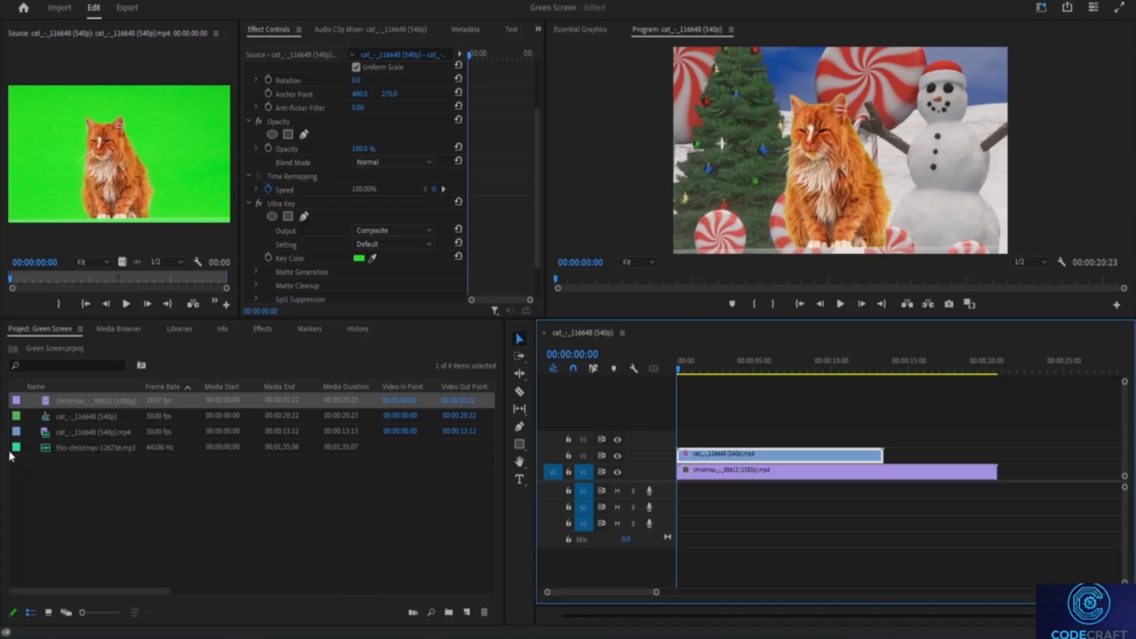
pyautogui.moveTo(43, 449)
pyautogui.mouseDown()
pyautogui.moveTo(656, 504)
pyautogui.moveTo(679, 493)
pyautogui.mouseUp()
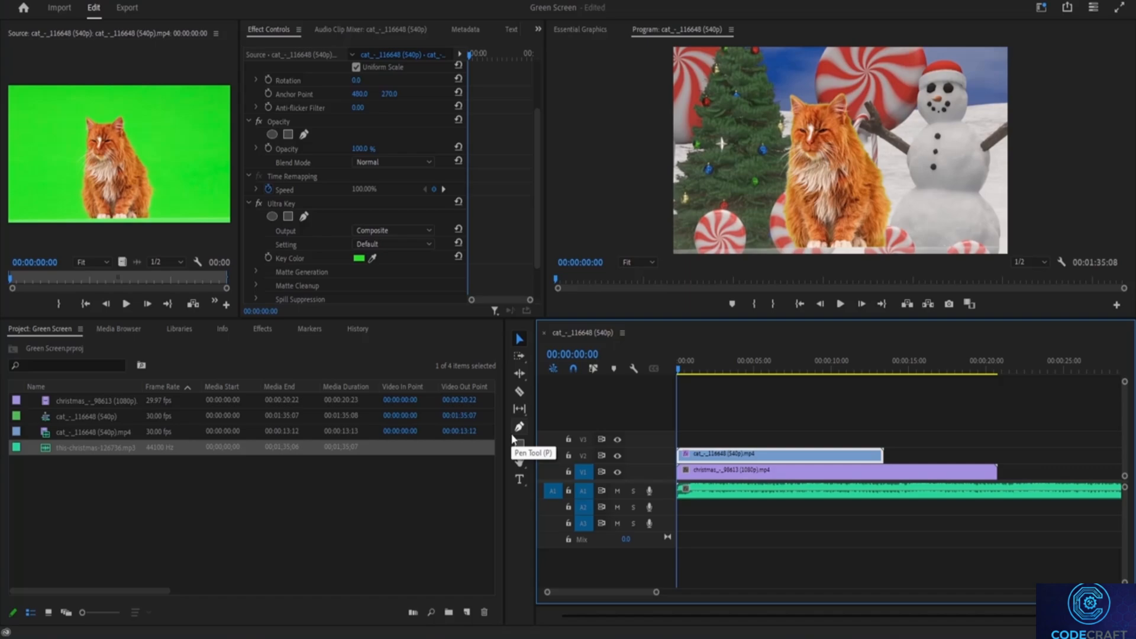
pyautogui.press('space')
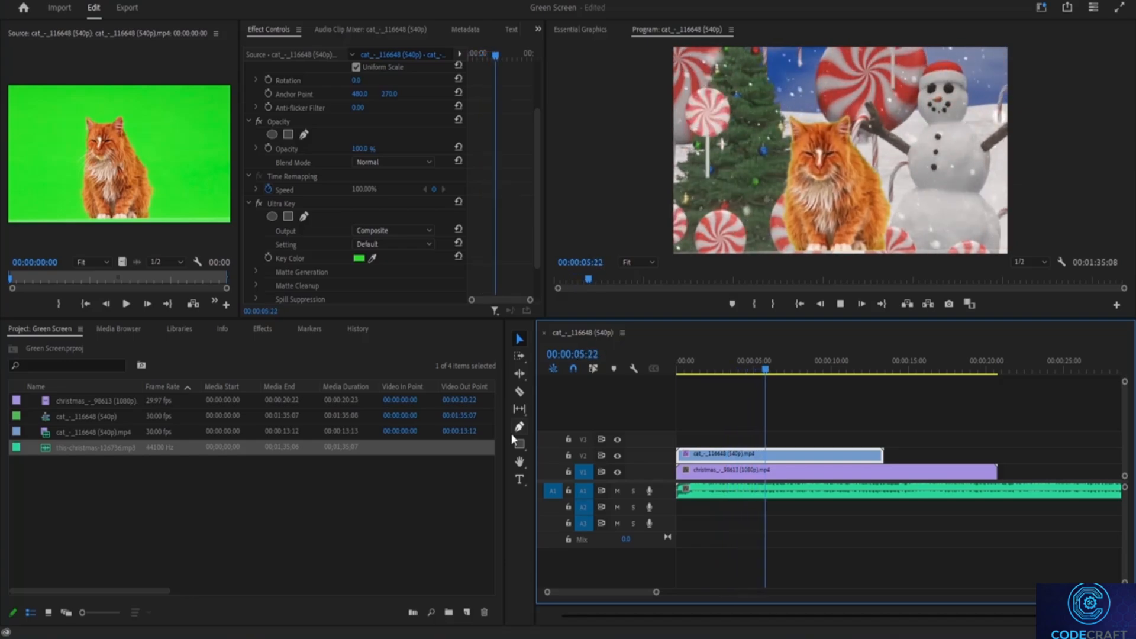
pyautogui.press('space')
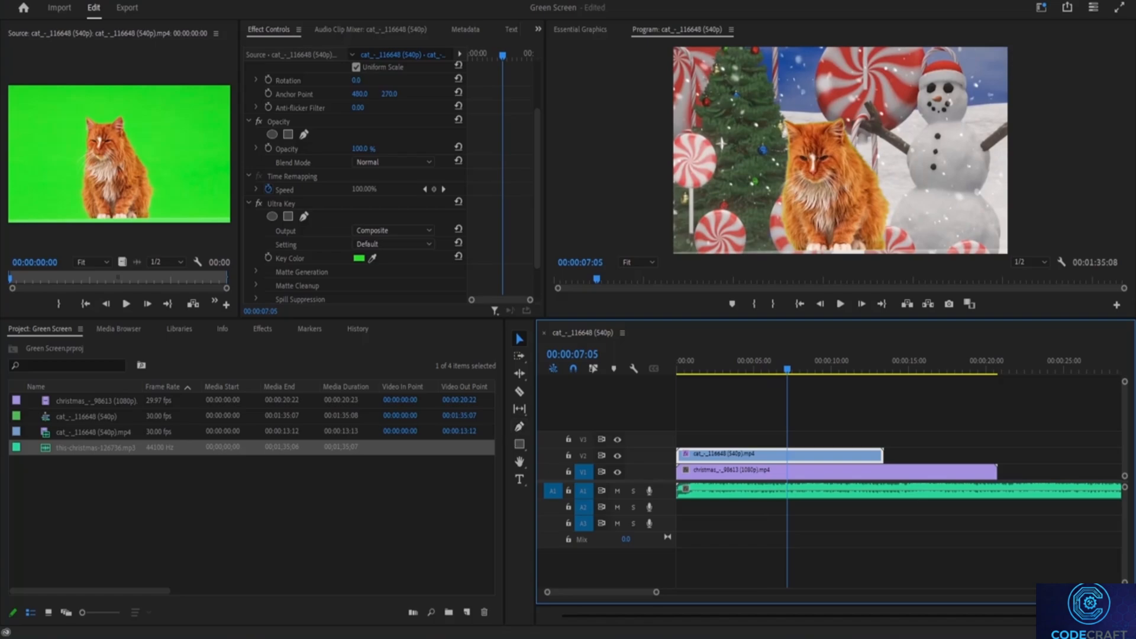
# Split the Christmas background on V1 and the music on A1 at the end of the cat clip with the Razor tool
pyautogui.moveTo(566, 591); pyautogui.dragTo(591, 587)
pyautogui.click(708, 469)
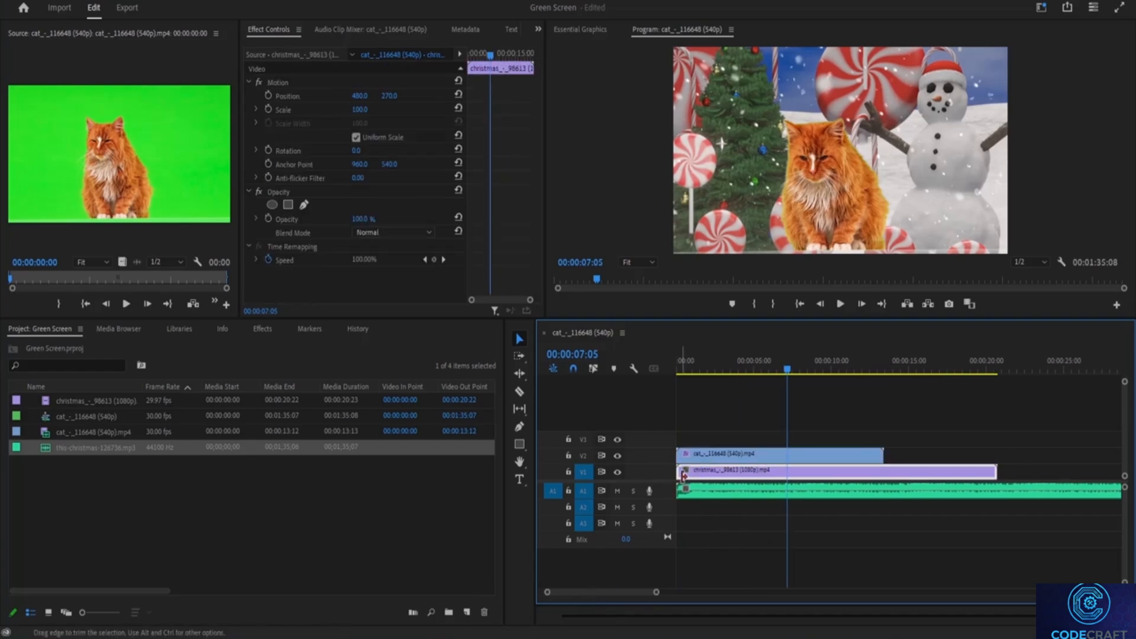
pyautogui.moveTo(644, 592); pyautogui.dragTo(648, 591)
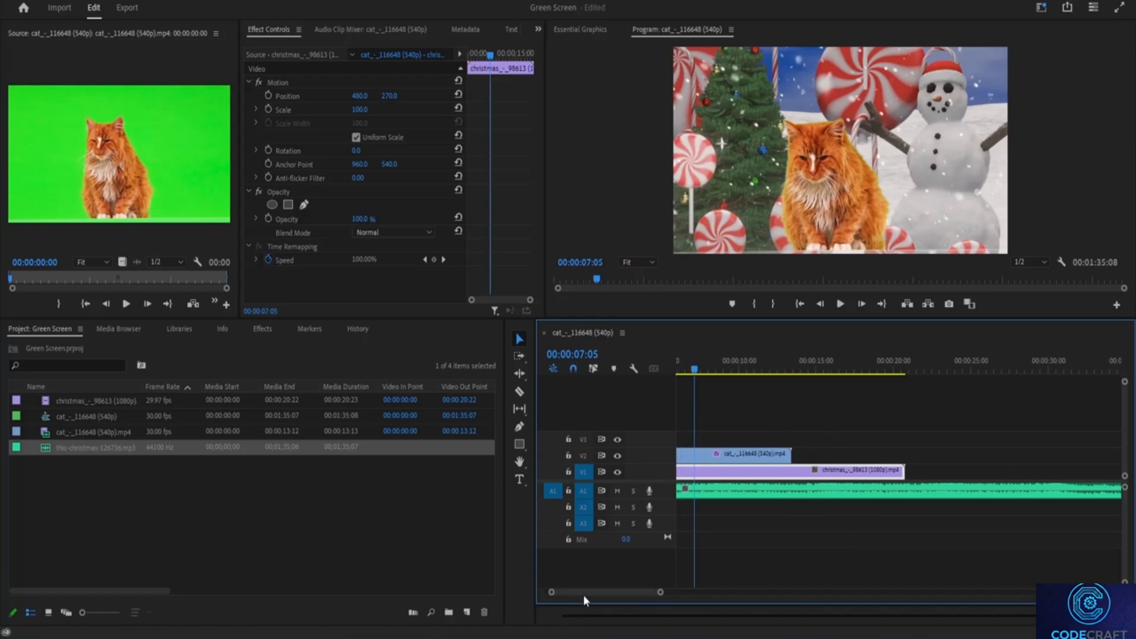
pyautogui.moveTo(583, 595)
pyautogui.mouseDown()
pyautogui.moveTo(642, 595)
pyautogui.moveTo(573, 595)
pyautogui.mouseUp()
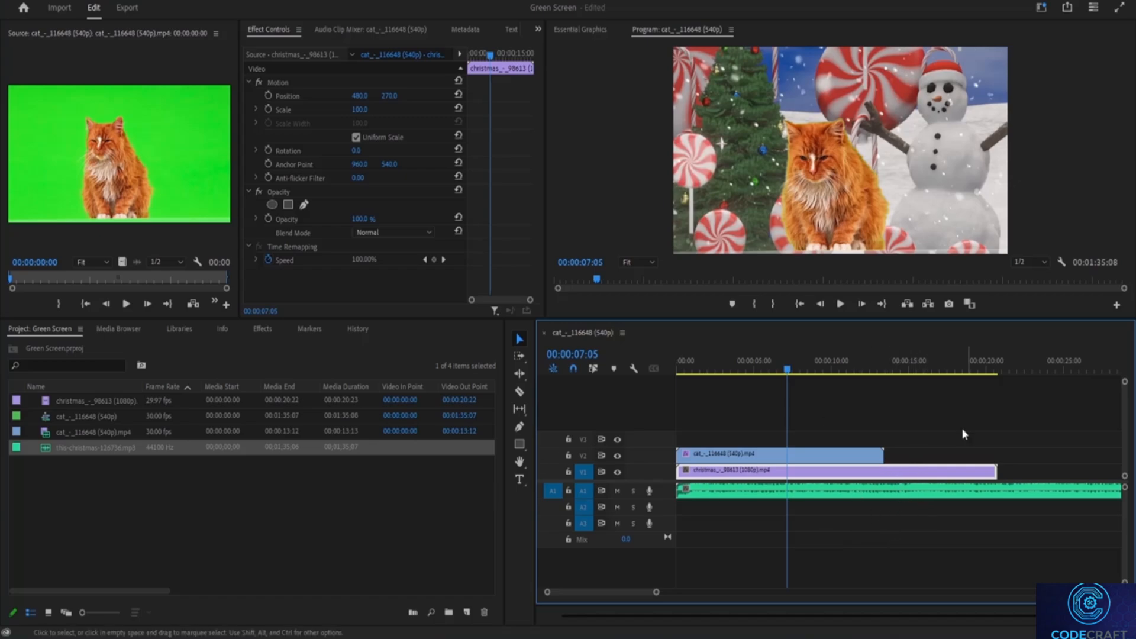
pyautogui.click(519, 391)
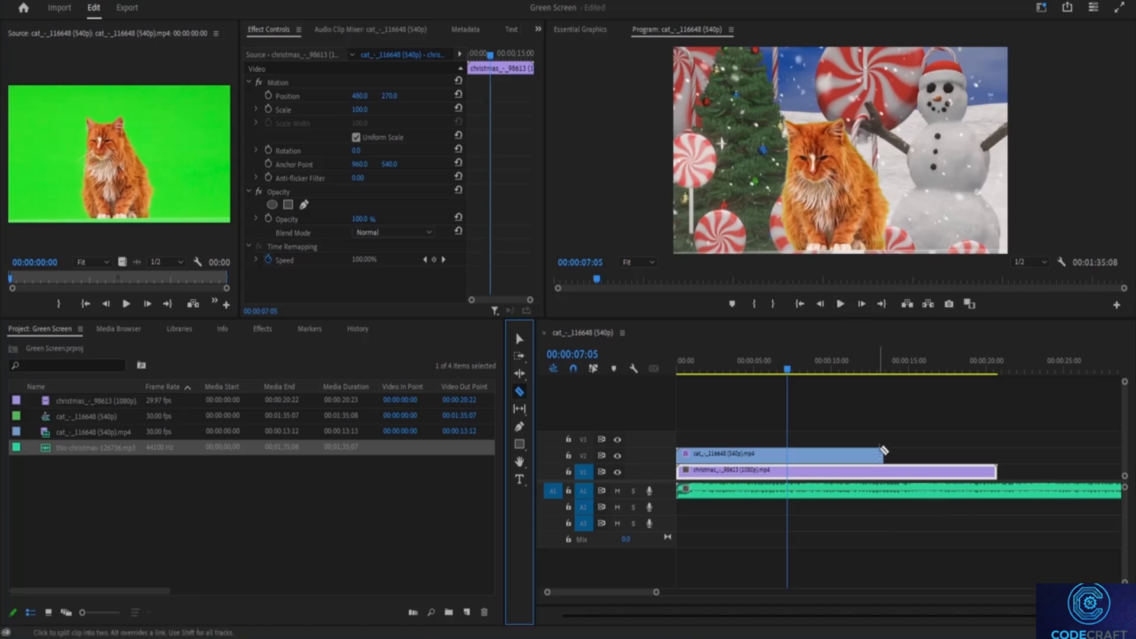
pyautogui.keyDown('shift'); pyautogui.click(888, 468); pyautogui.keyUp('shift')
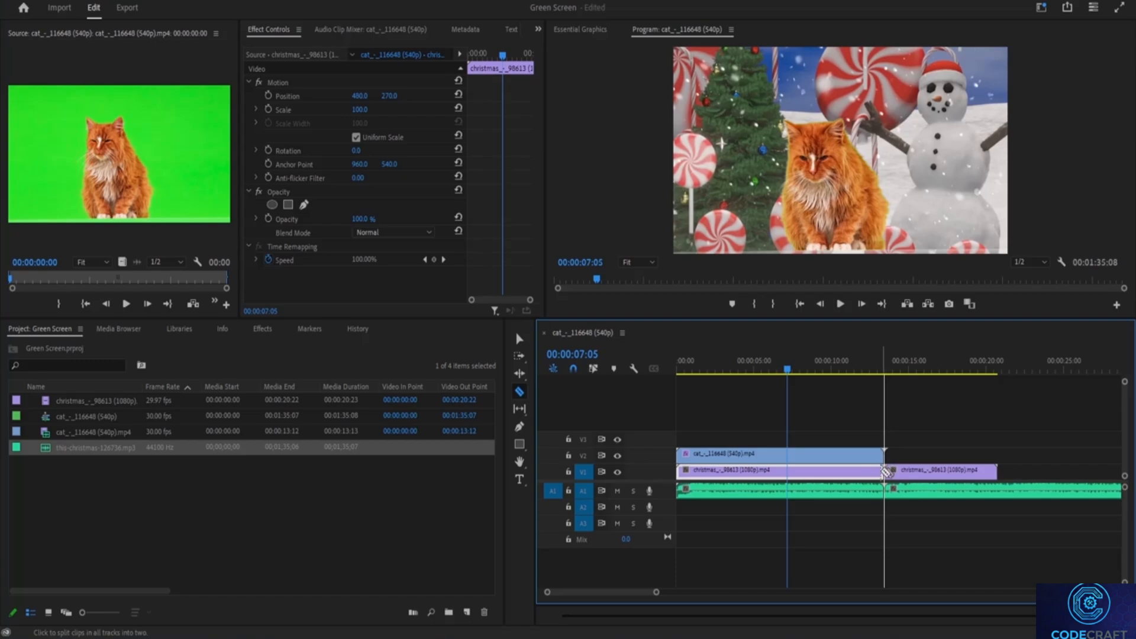
# Ripple delete the leftover Christmas background and music segments after the end of the cat clip, selecting them with Track Select Forward
pyautogui.click(518, 350)
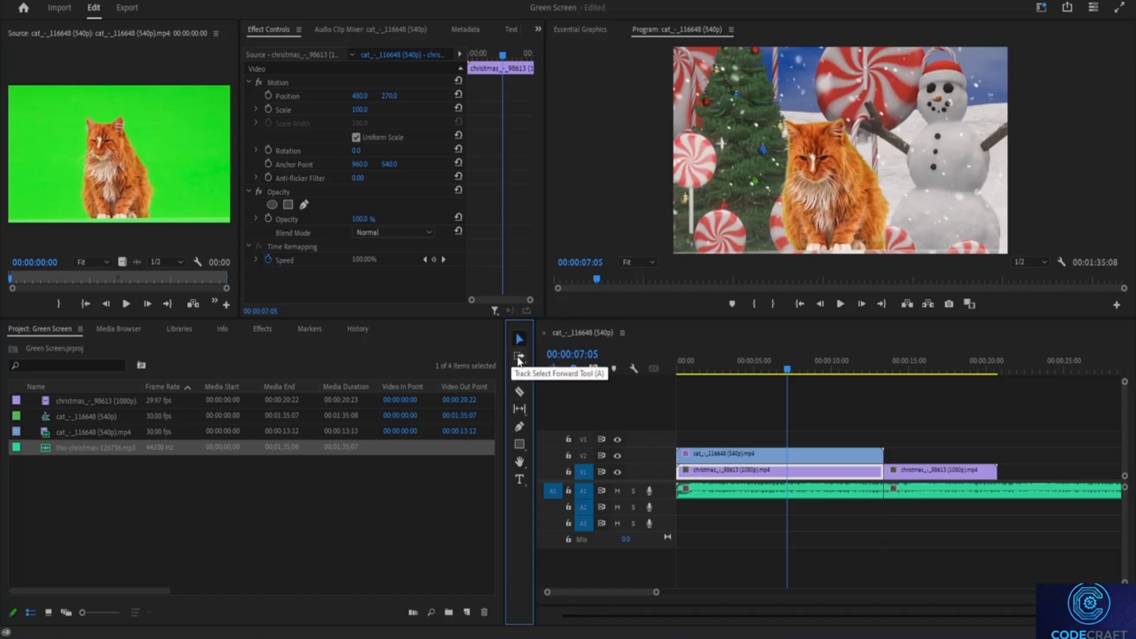
pyautogui.click(519, 358)
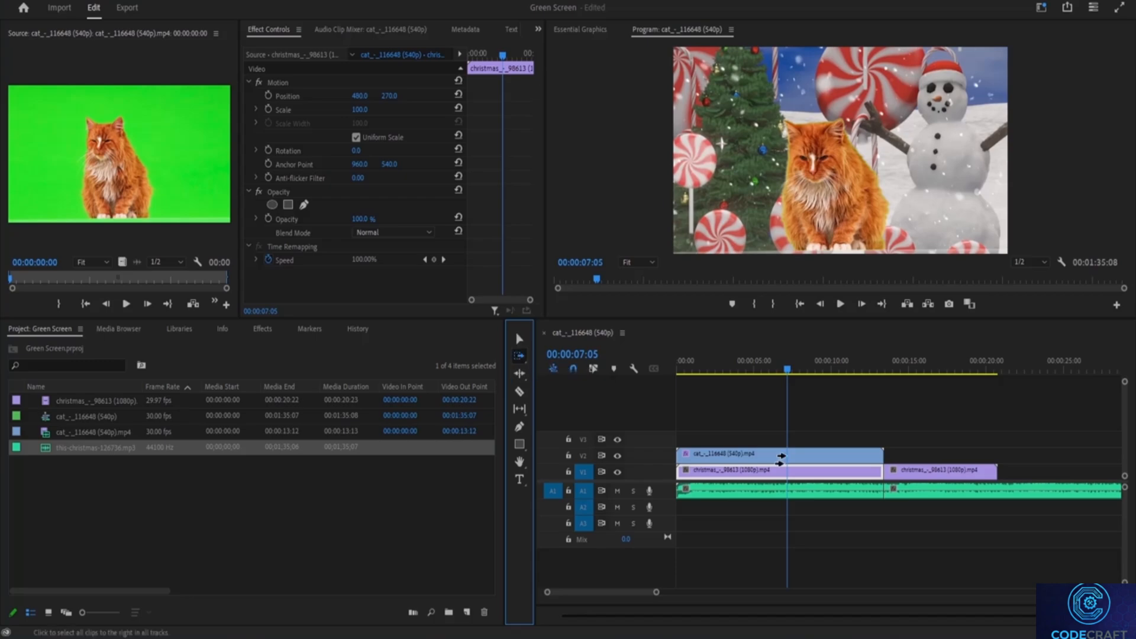
pyautogui.click(899, 470)
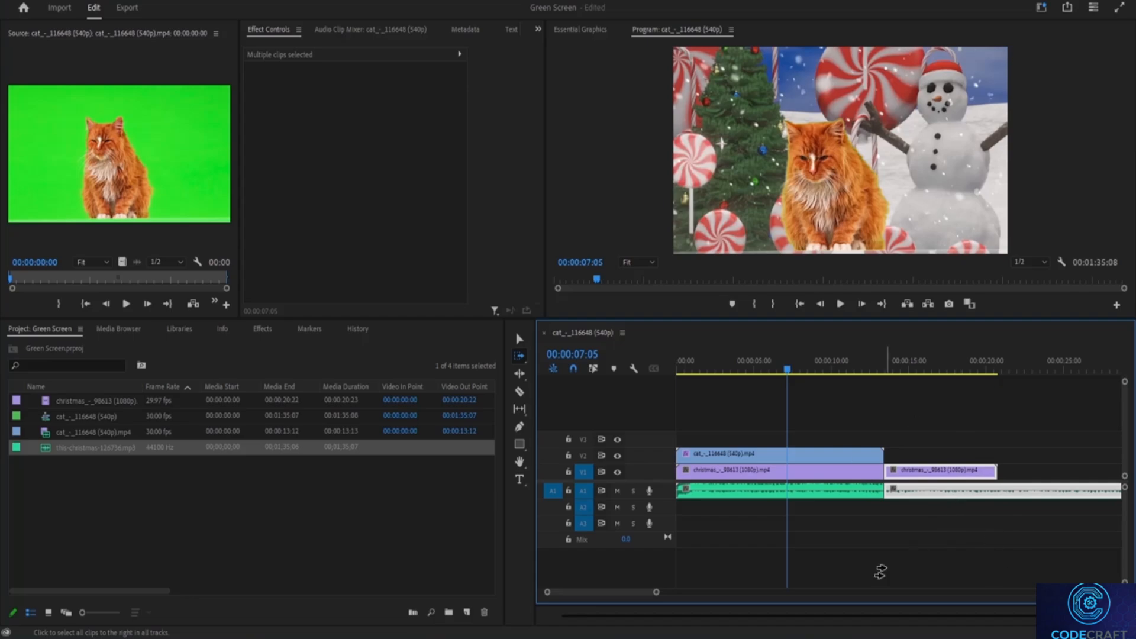
pyautogui.rightClick(927, 476)
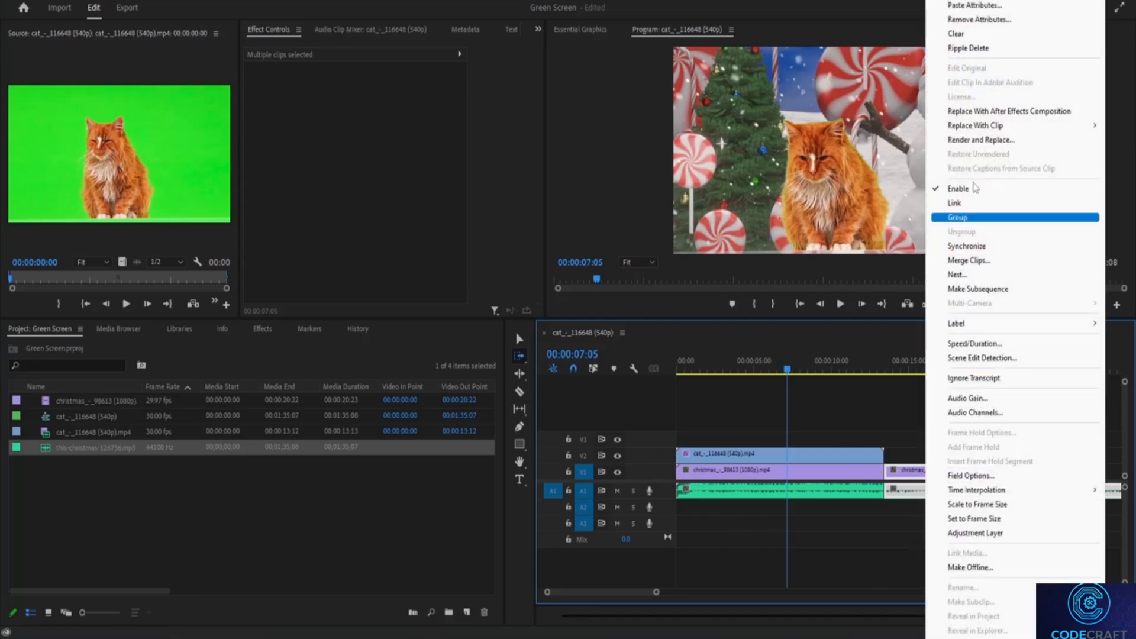
pyautogui.click(968, 49)
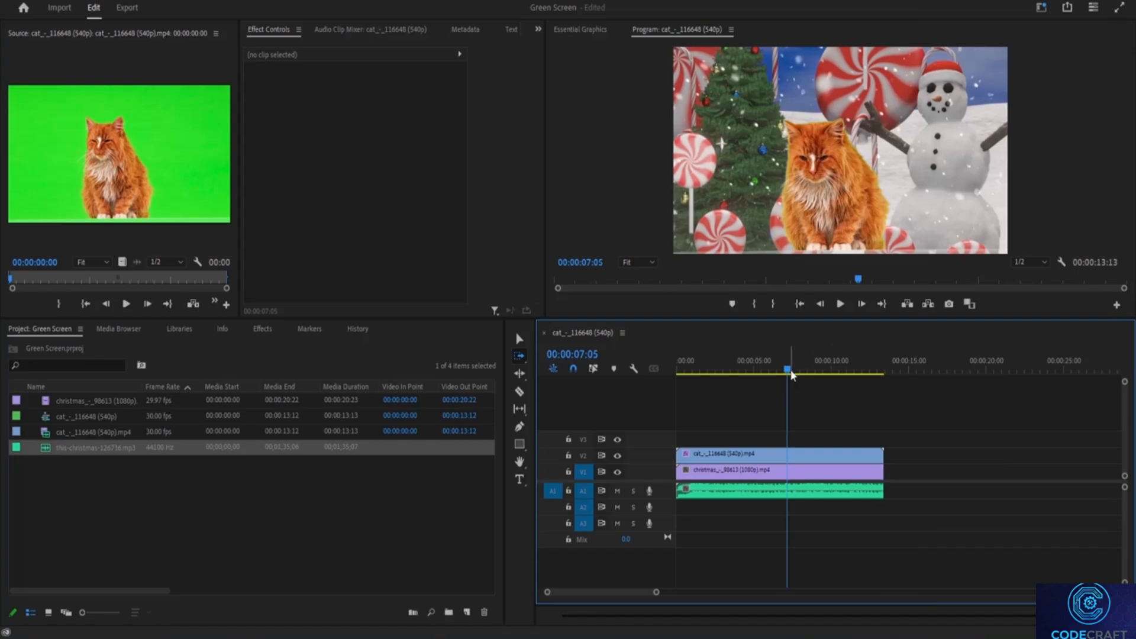
# Play the trimmed sequence from 00:00:00:00 to review the cat, background and music together
pyautogui.moveTo(789, 371); pyautogui.dragTo(676, 389)
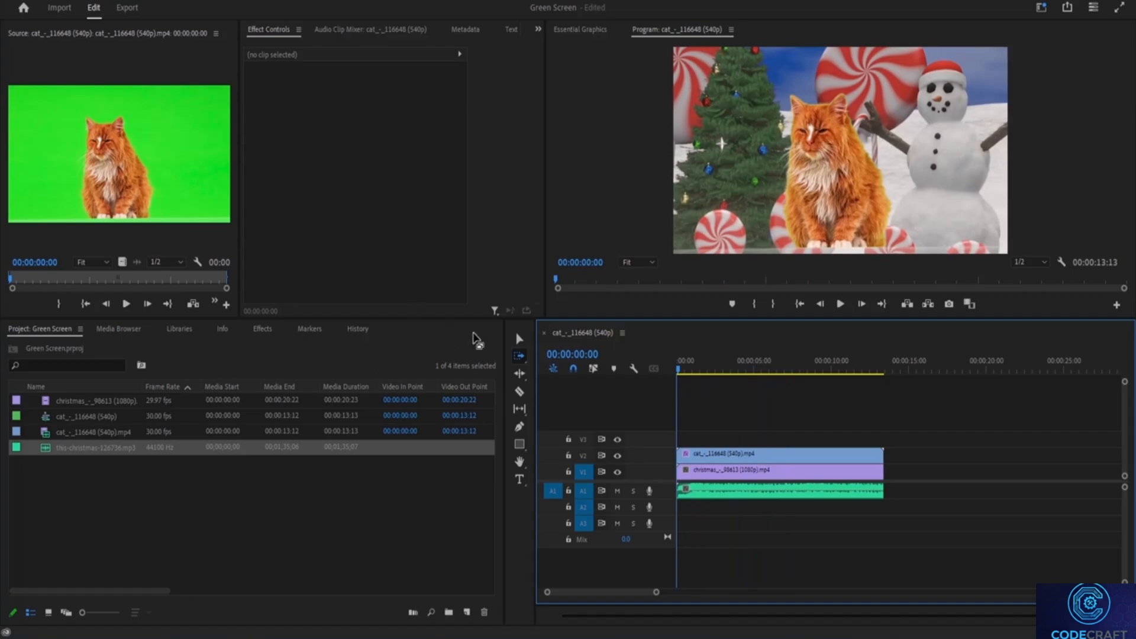
pyautogui.click(518, 339)
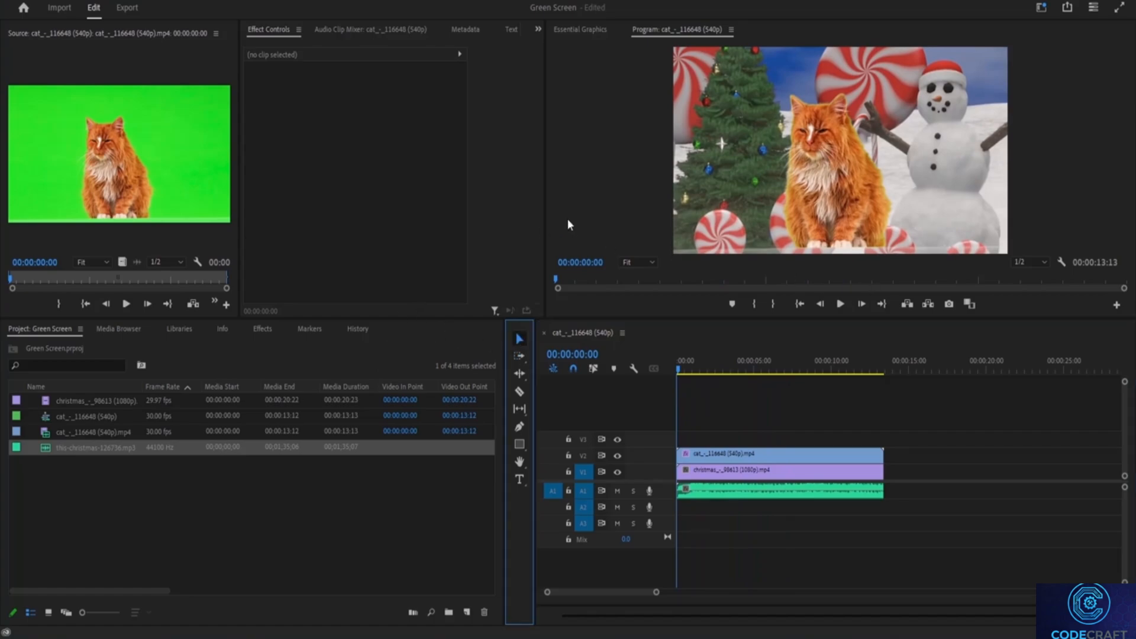
pyautogui.press('space')
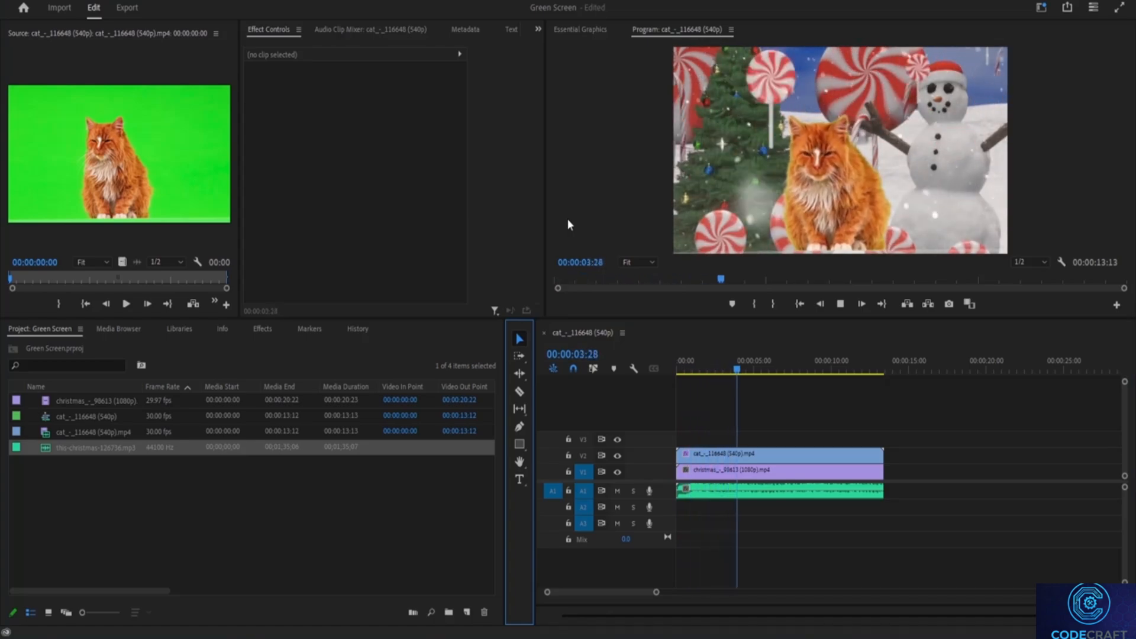
pyautogui.press('space')
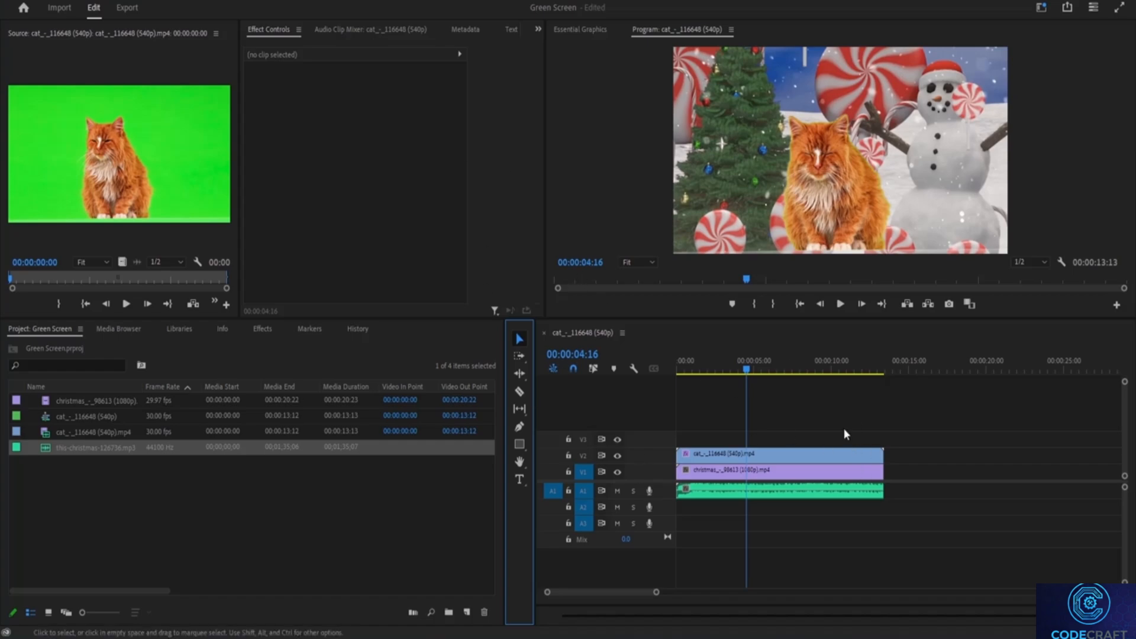
pyautogui.press('space')
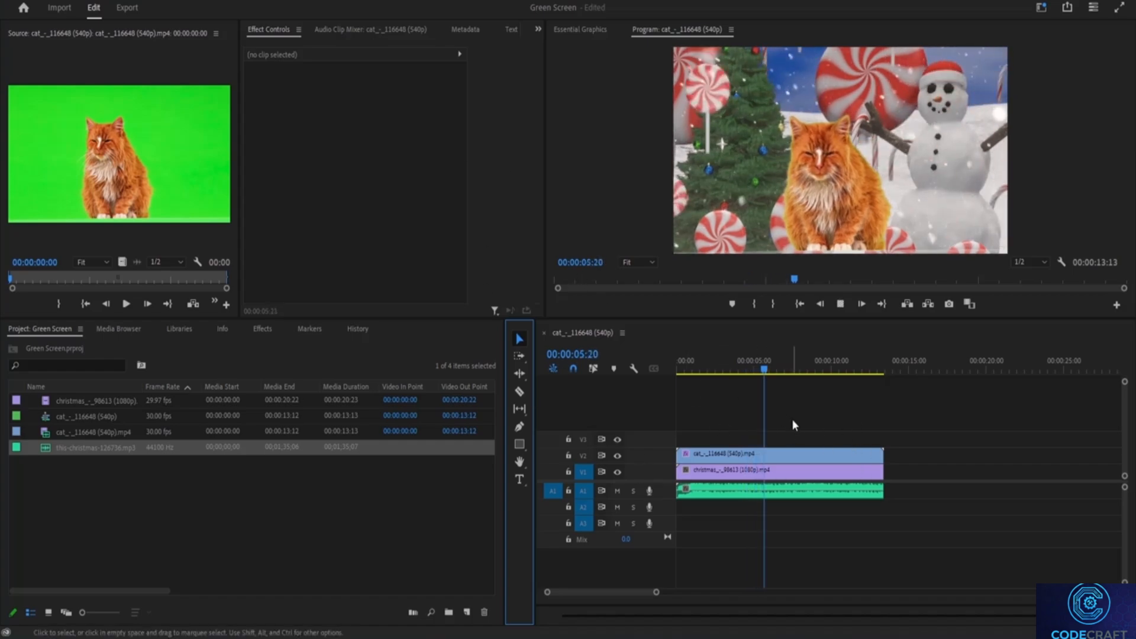
# Add a two-line "Merry Christmas" text title over the picture, starting at 00:00:10:00 in the sequence
pyautogui.moveTo(780, 372); pyautogui.dragTo(834, 387)
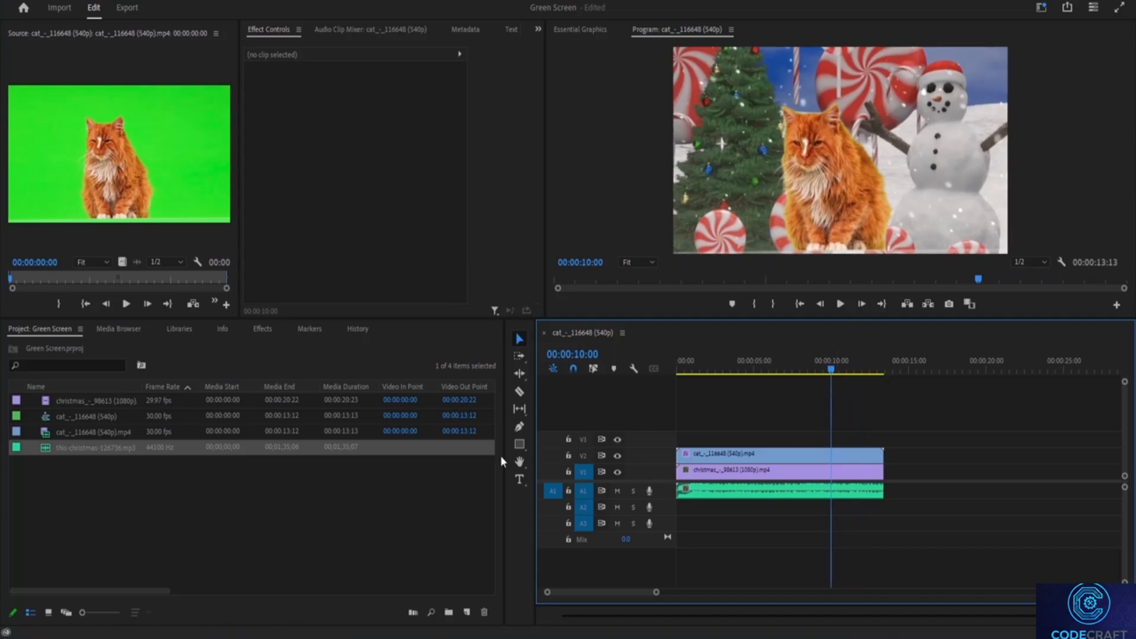
pyautogui.click(518, 481)
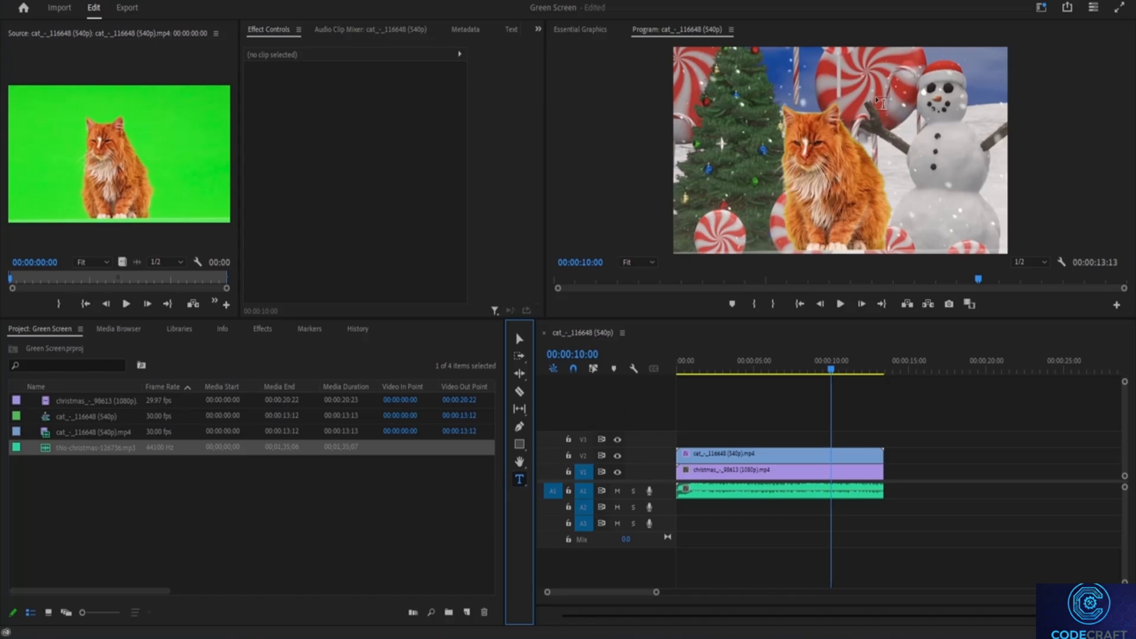
pyautogui.click(879, 150)
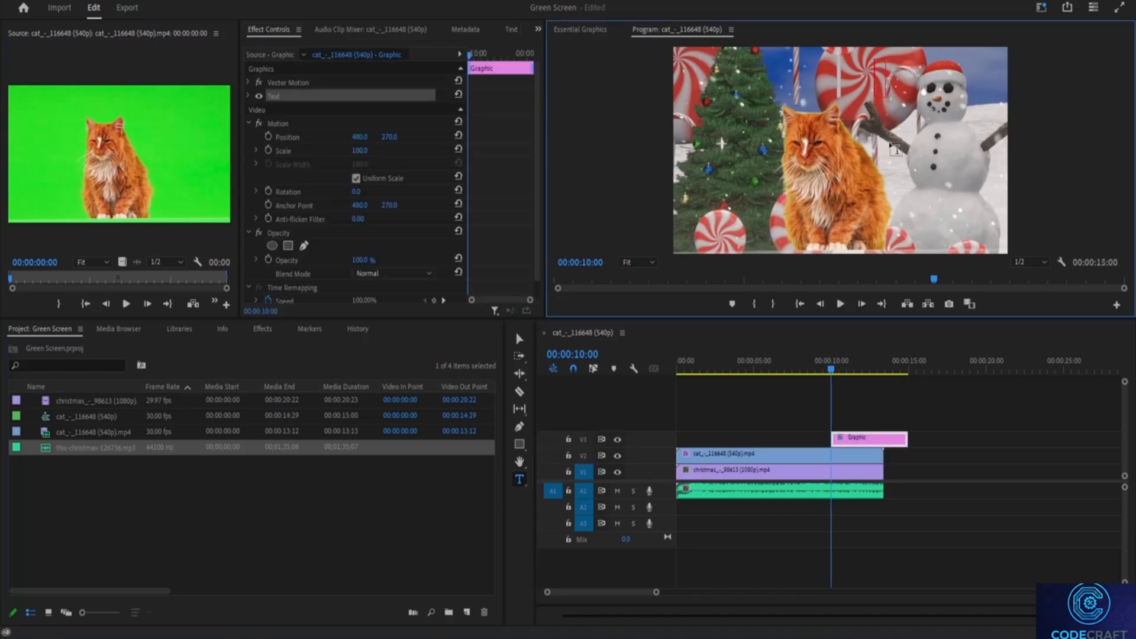
pyautogui.write('Merry')
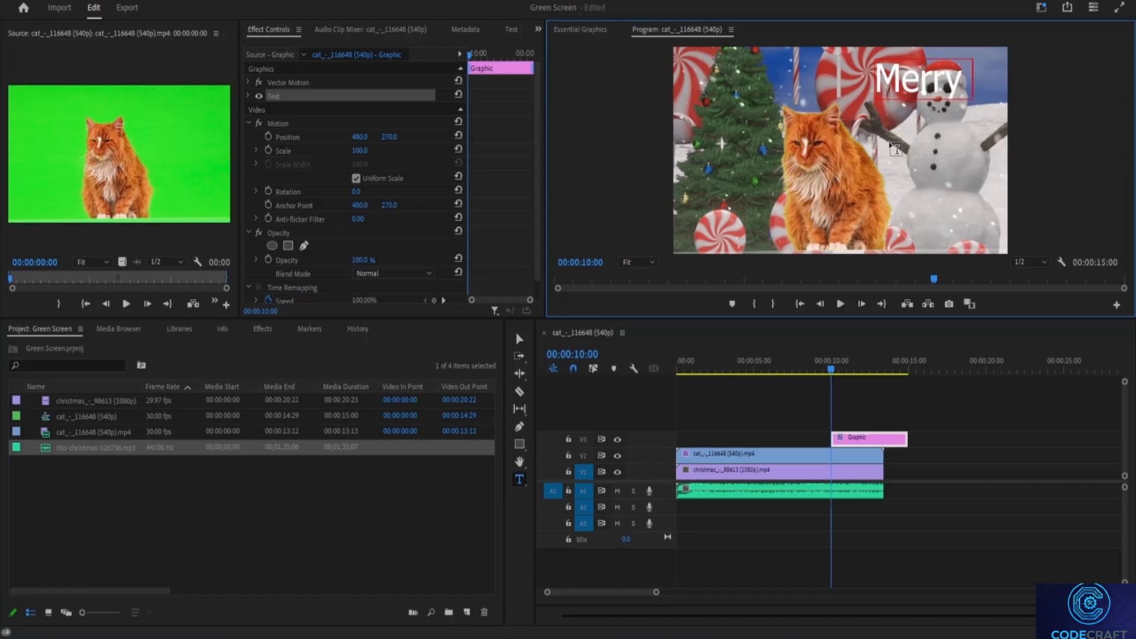
pyautogui.write(' C')
pyautogui.press('BackSpace')
pyautogui.press('Return')
pyautogui.write('Ch')
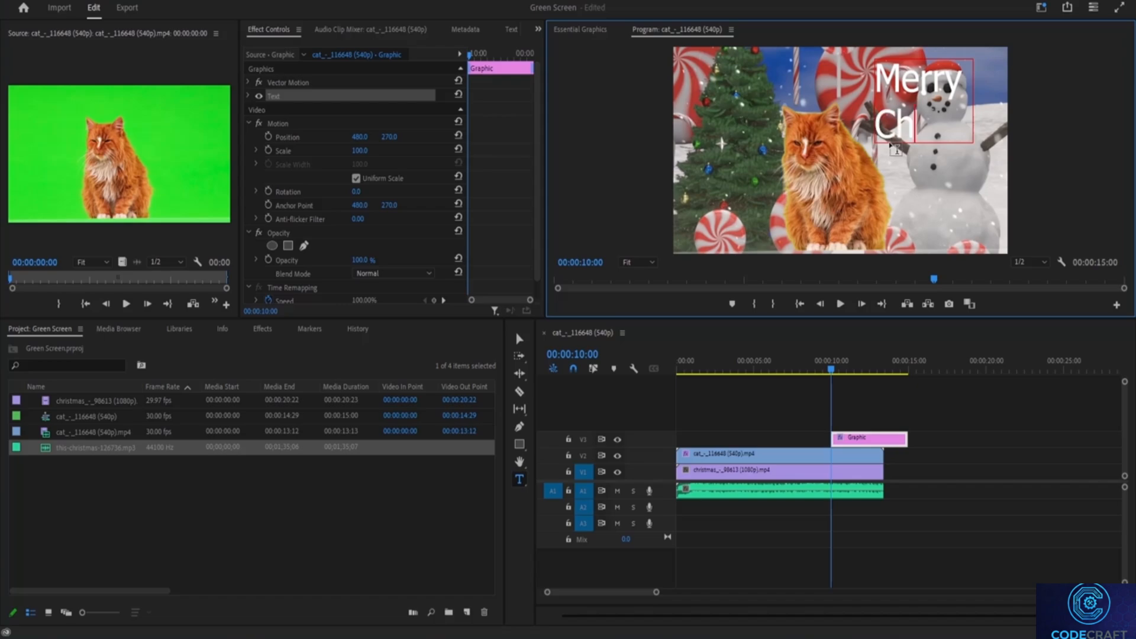
pyautogui.write('ristma')
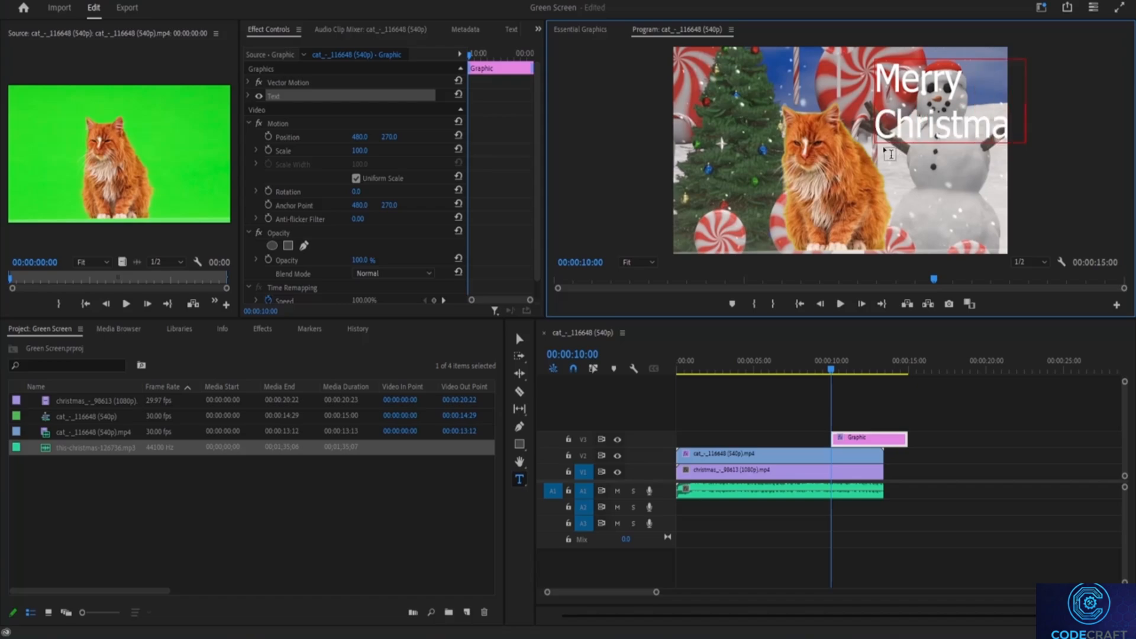
# Scale the Merry Christmas title down to 78% and reposition it so both lines fit inside the frame beside the cat
pyautogui.click(519, 339)
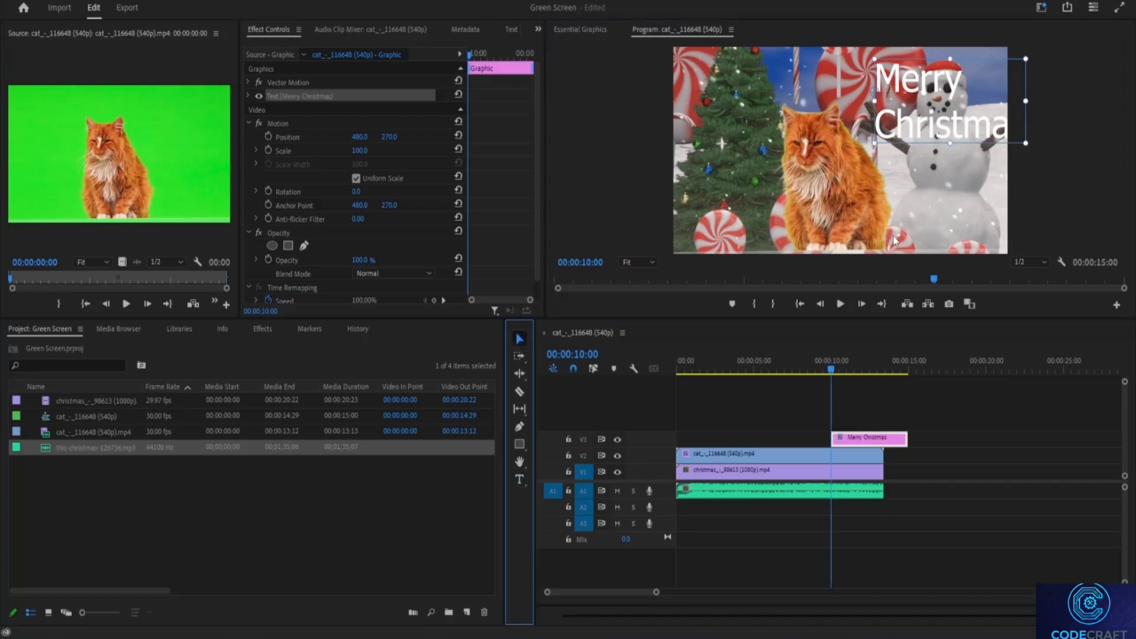
pyautogui.moveTo(961, 108); pyautogui.dragTo(931, 99)
pyautogui.moveTo(996, 134); pyautogui.dragTo(962, 120)
pyautogui.moveTo(910, 93); pyautogui.dragTo(923, 103)
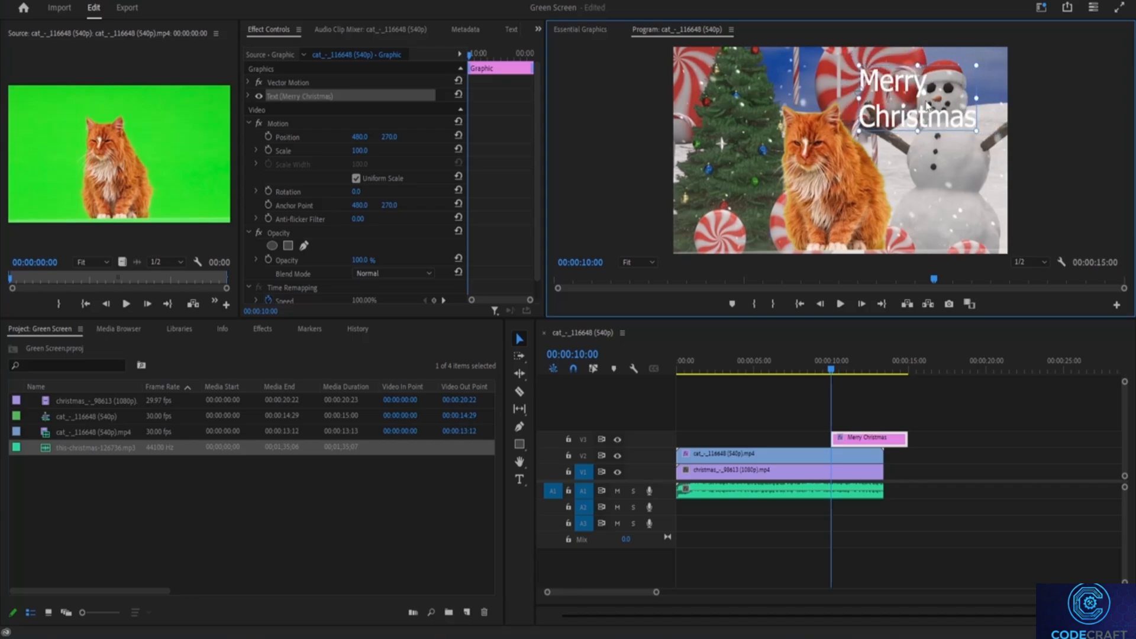
# Set the title's font to Wide Latin and move the title toward the upper left until both lines fit in the frame
pyautogui.rightClick(925, 101)
pyautogui.click(949, 111)
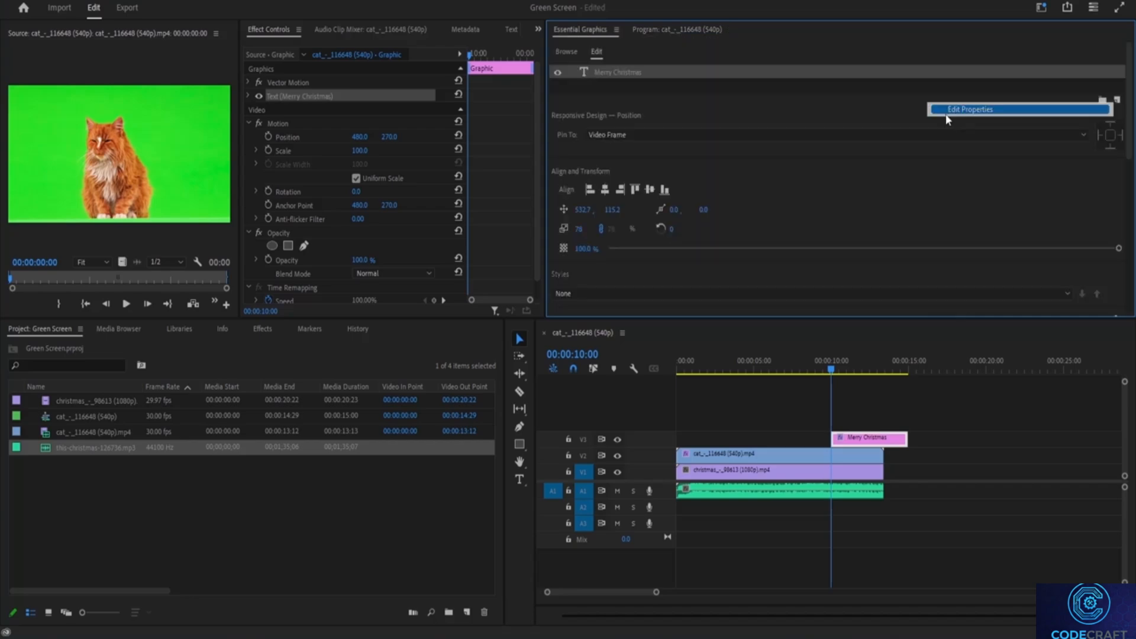
pyautogui.scroll(-5, 882, 214)
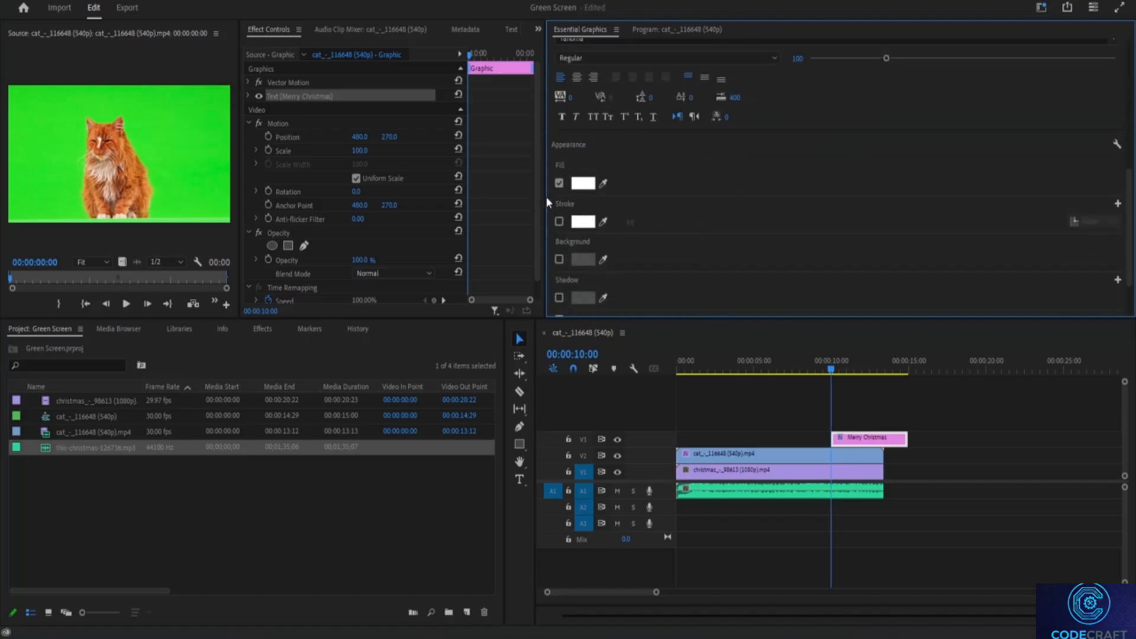
pyautogui.scroll(2, 669, 190)
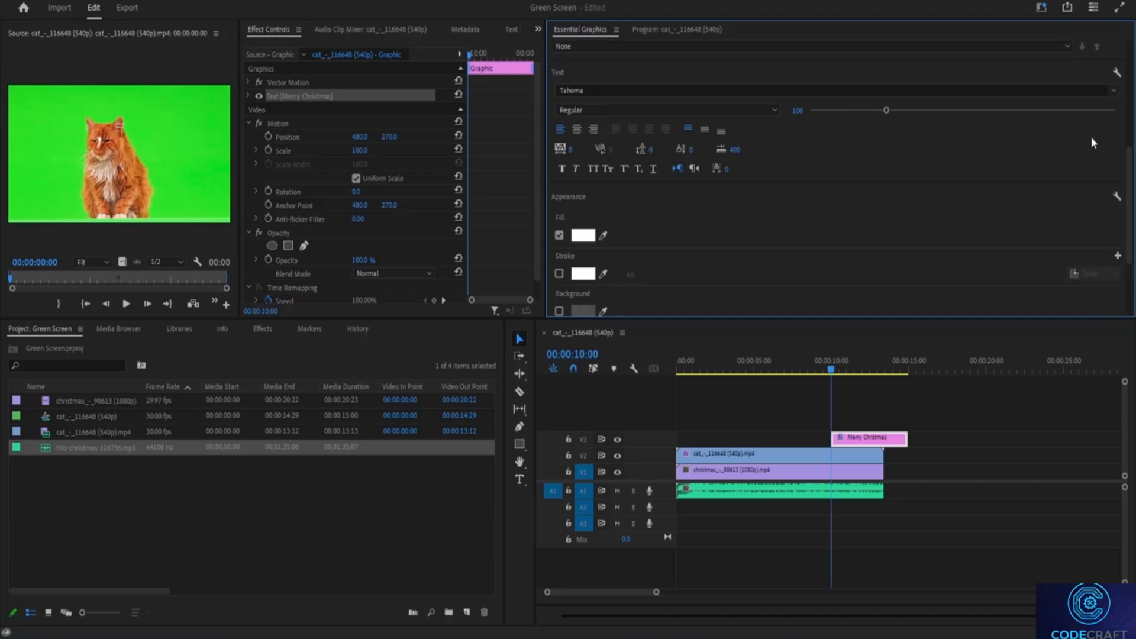
pyautogui.click(1113, 91)
pyautogui.scroll(-4, 671, 279)
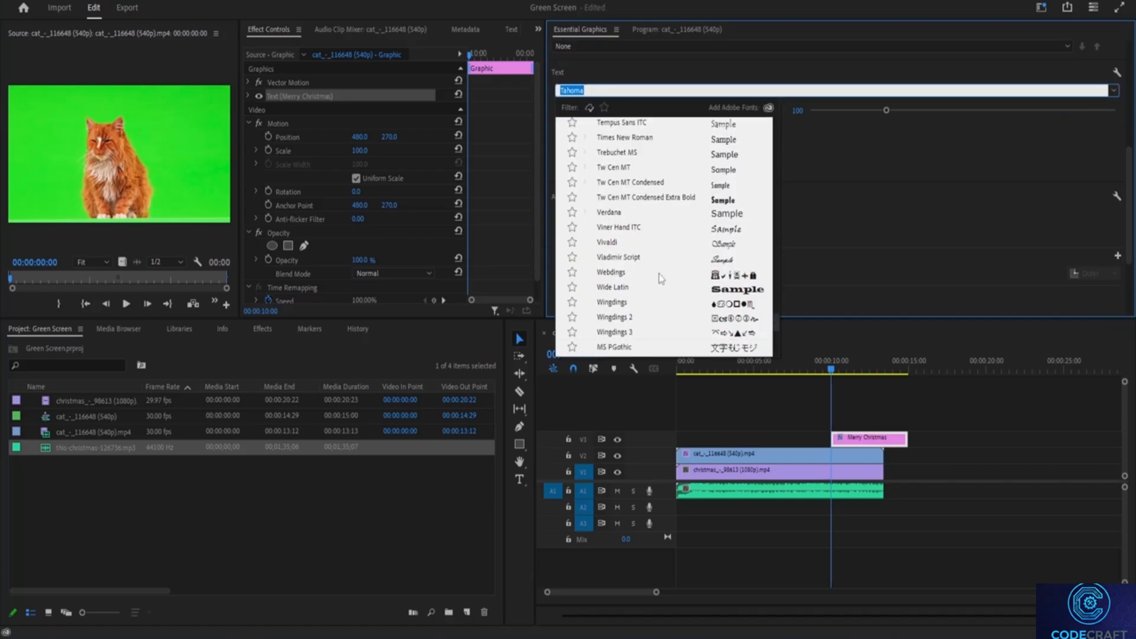
pyautogui.scroll(-3, 670, 280)
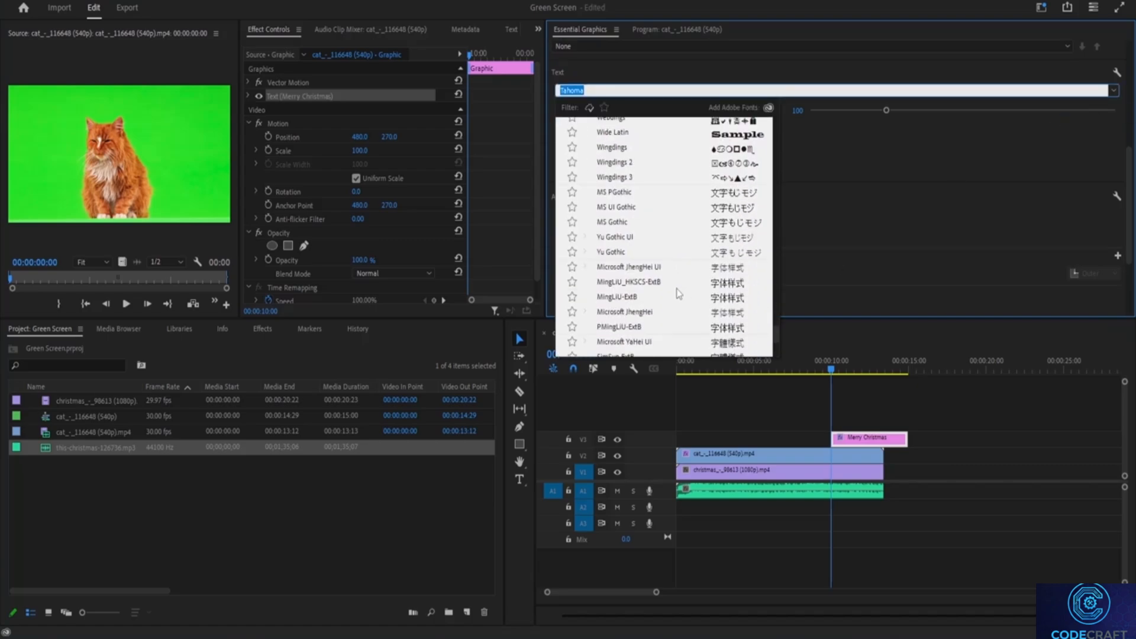
pyautogui.scroll(1, 679, 294)
pyautogui.click(727, 187)
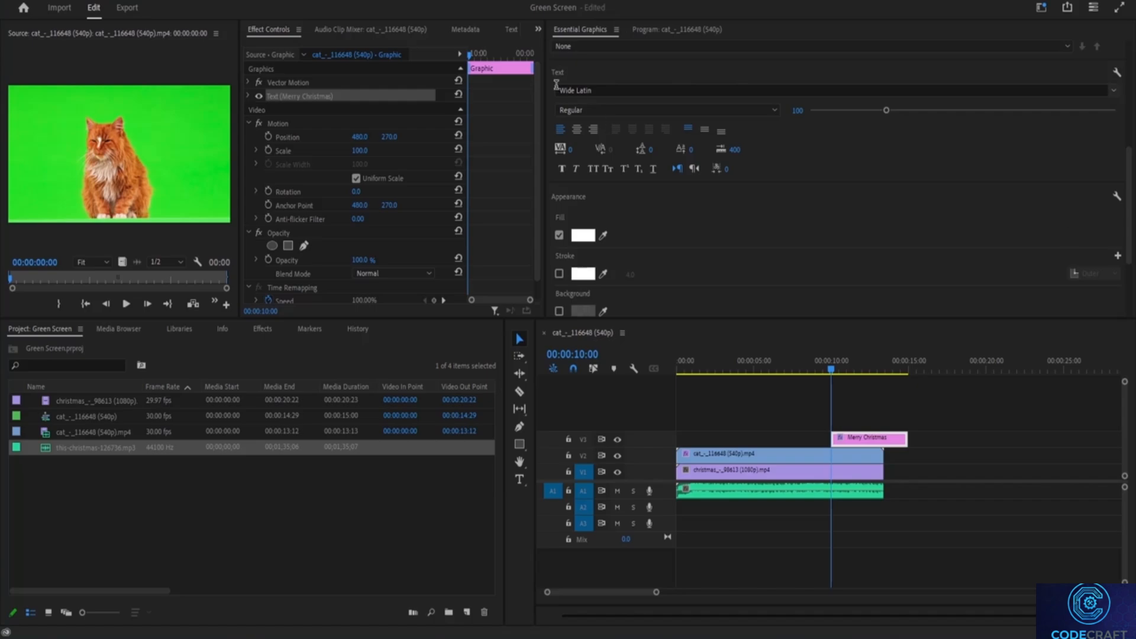
pyautogui.click(635, 31)
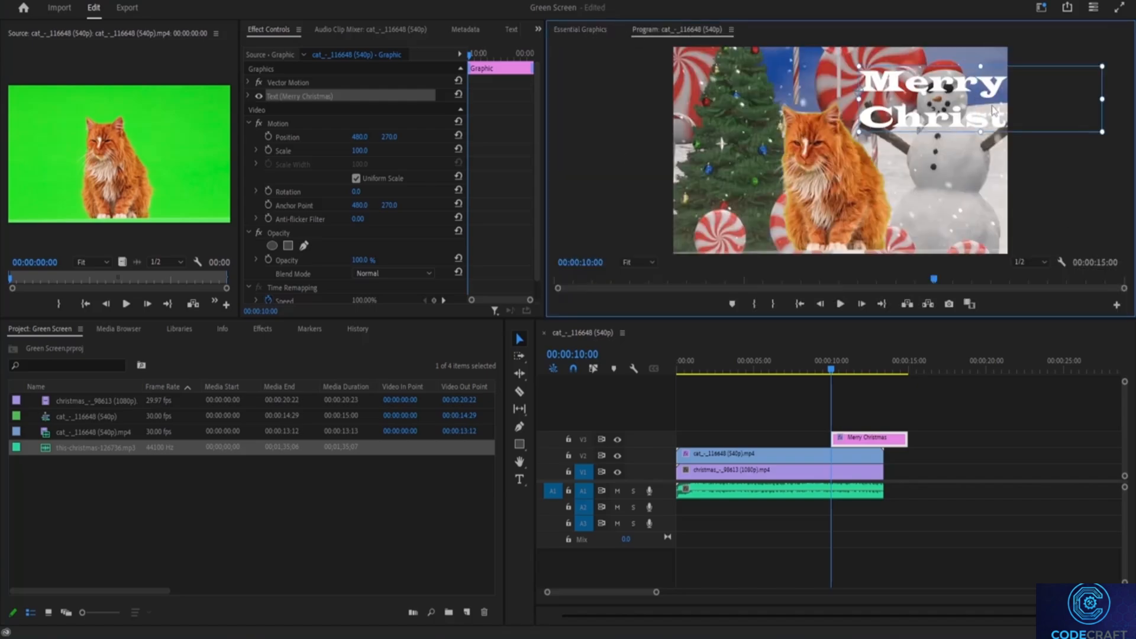
pyautogui.moveTo(950, 118); pyautogui.dragTo(801, 99)
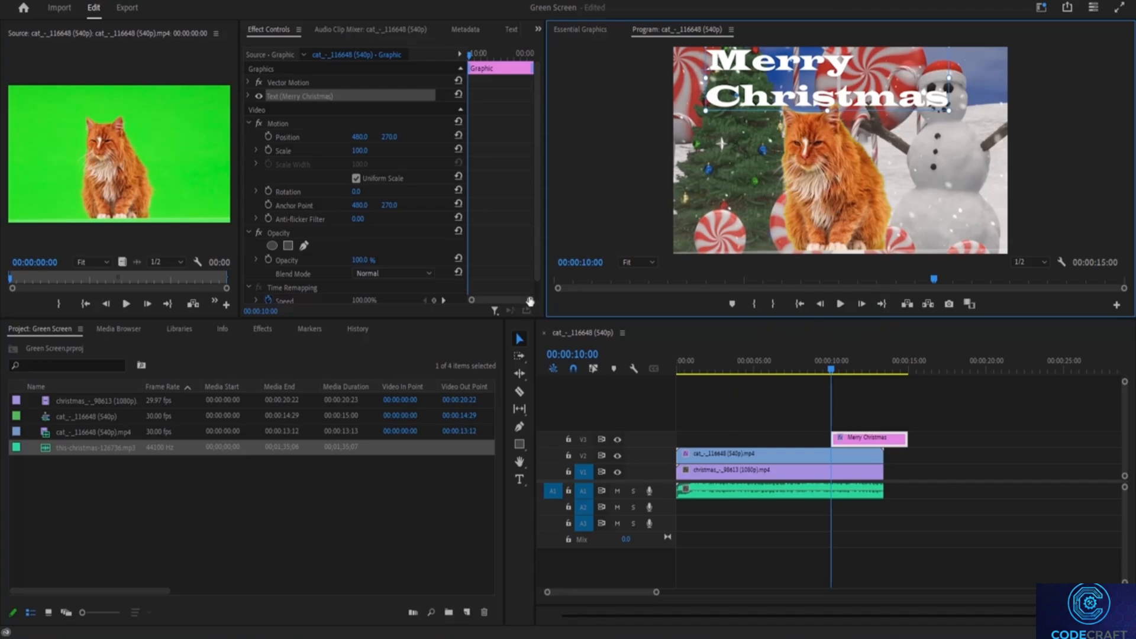
# Change the fill colour of the Merry Christmas title to red
pyautogui.rightClick(753, 107)
pyautogui.click(771, 101)
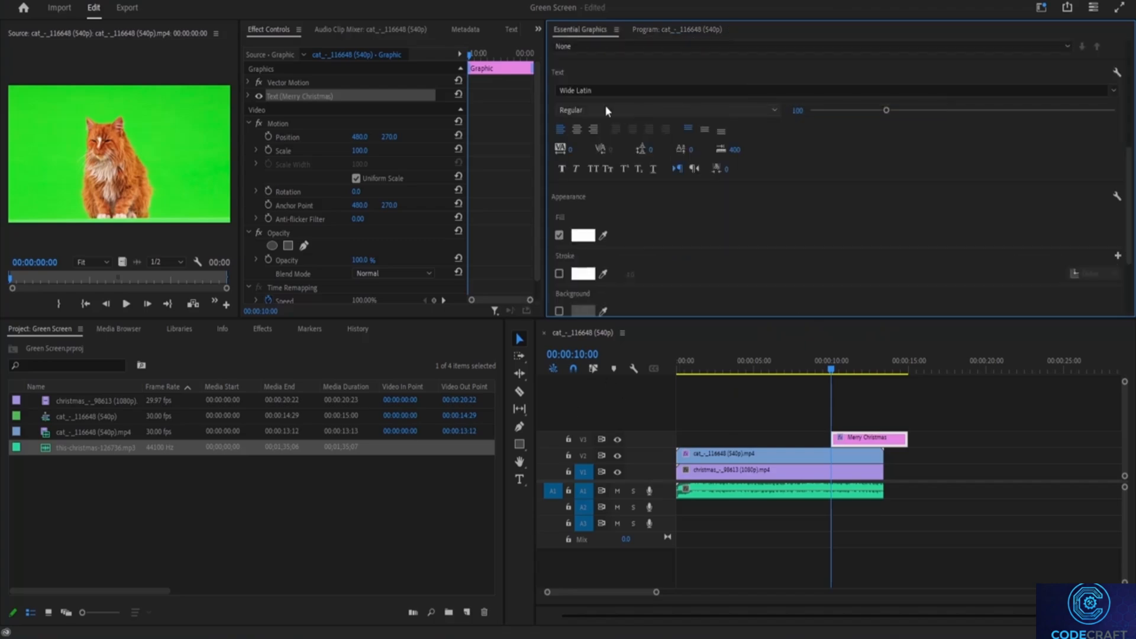
pyautogui.scroll(-3, 620, 218)
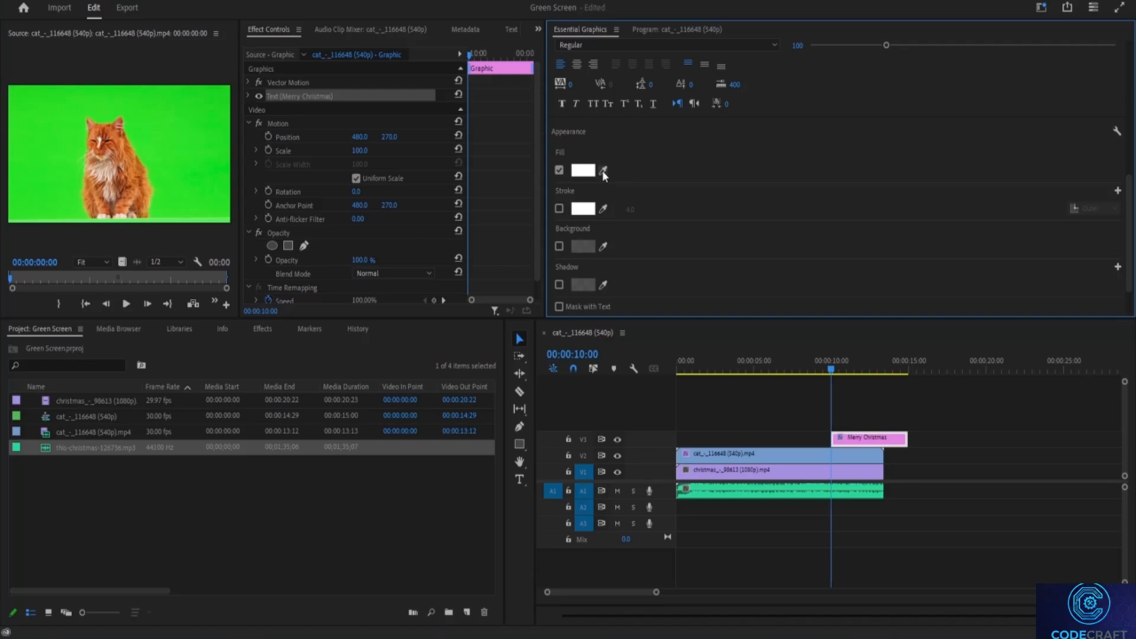
pyautogui.click(583, 170)
pyautogui.moveTo(559, 387); pyautogui.dragTo(572, 390)
pyautogui.click(688, 212)
pyautogui.click(656, 31)
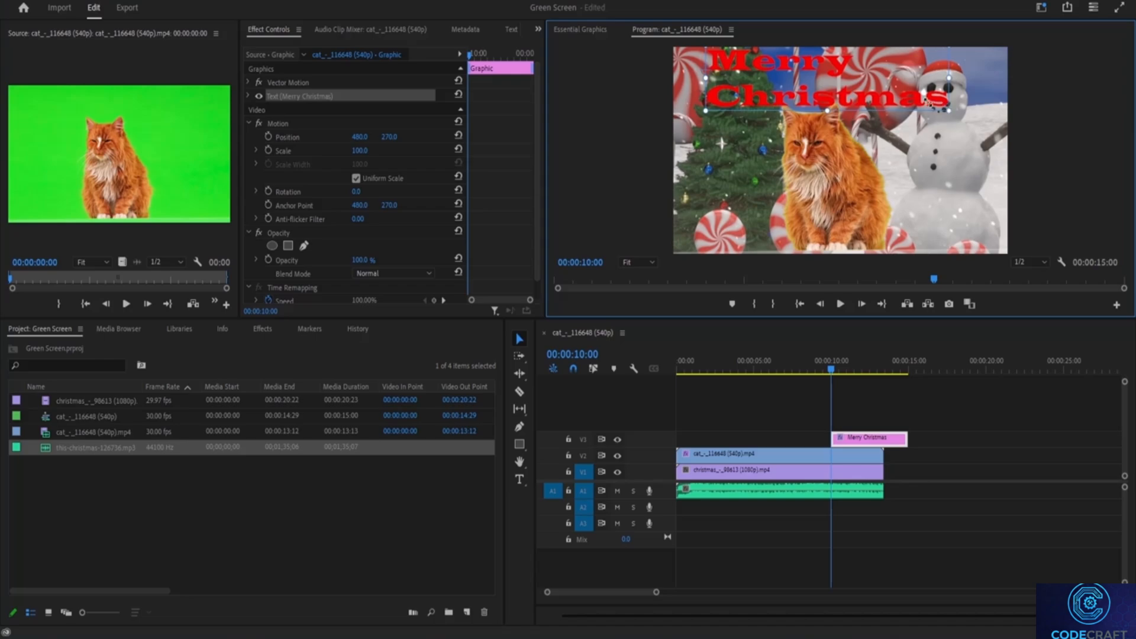
# Shrink the red title further and place it in the upper-left corner of the picture, over the Christmas tree
pyautogui.moveTo(931, 103); pyautogui.dragTo(781, 129)
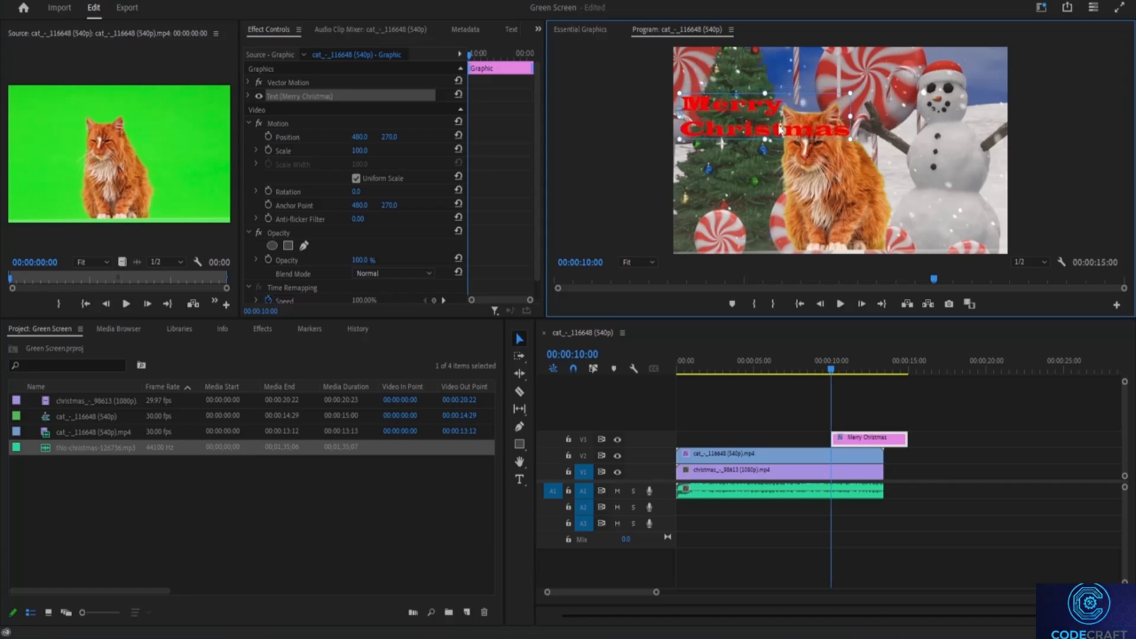
pyautogui.moveTo(847, 142); pyautogui.dragTo(730, 79)
pyautogui.click(617, 205)
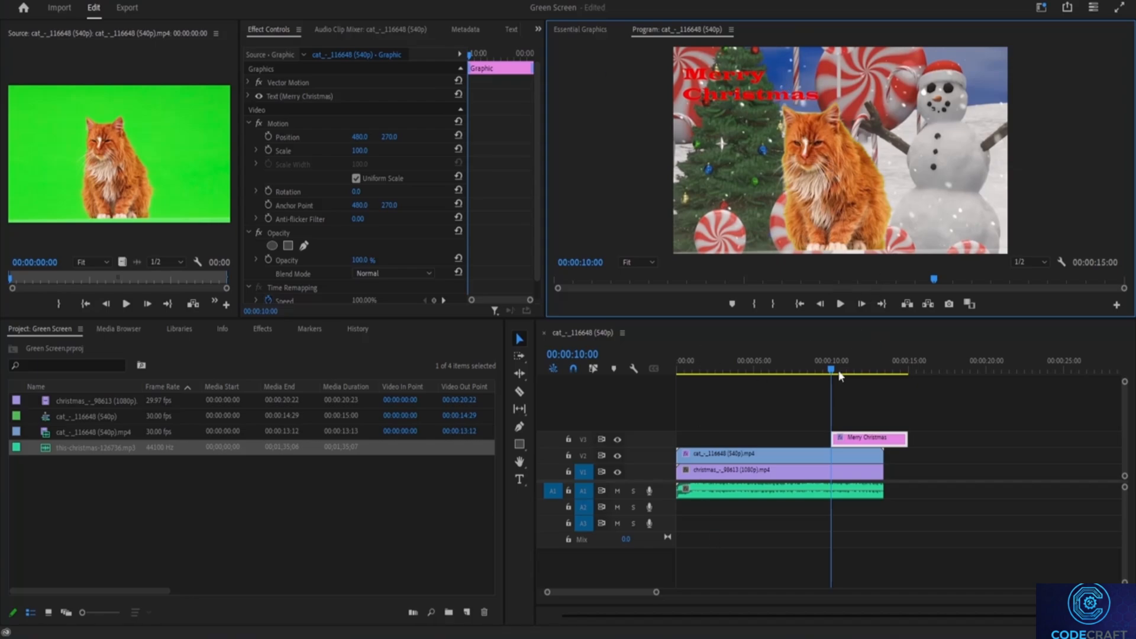
# Play the title section from 00:00:10:00 past the end of the cat clip, and return the playhead to 00:00:13:00
pyautogui.press('space')
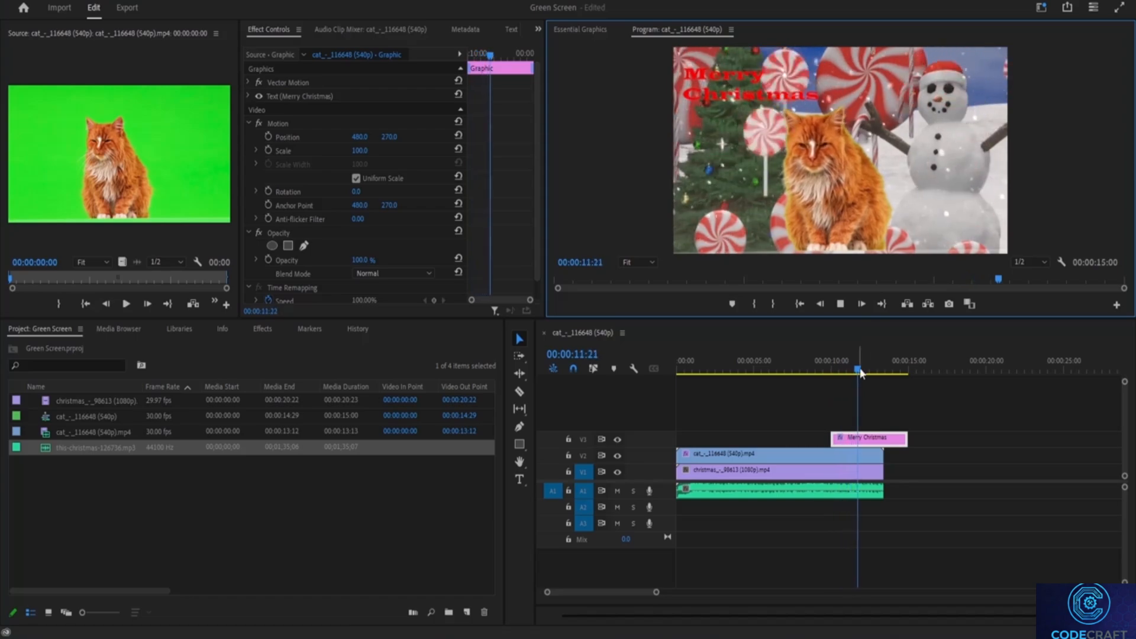
pyautogui.press('space')
pyautogui.press('space')
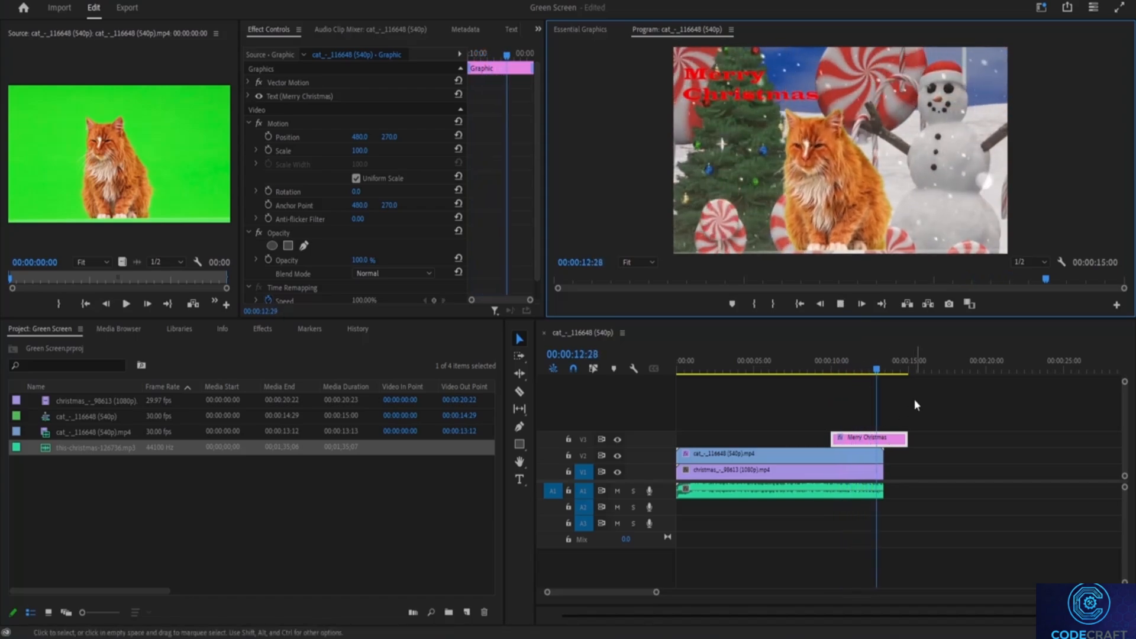
pyautogui.press('space')
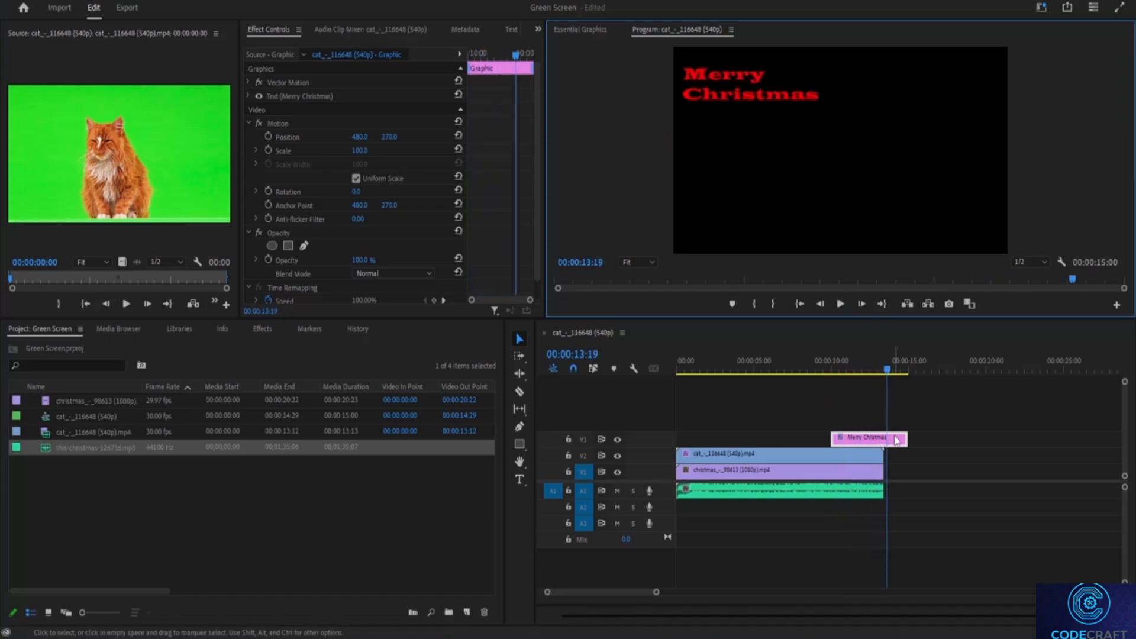
pyautogui.click(878, 364)
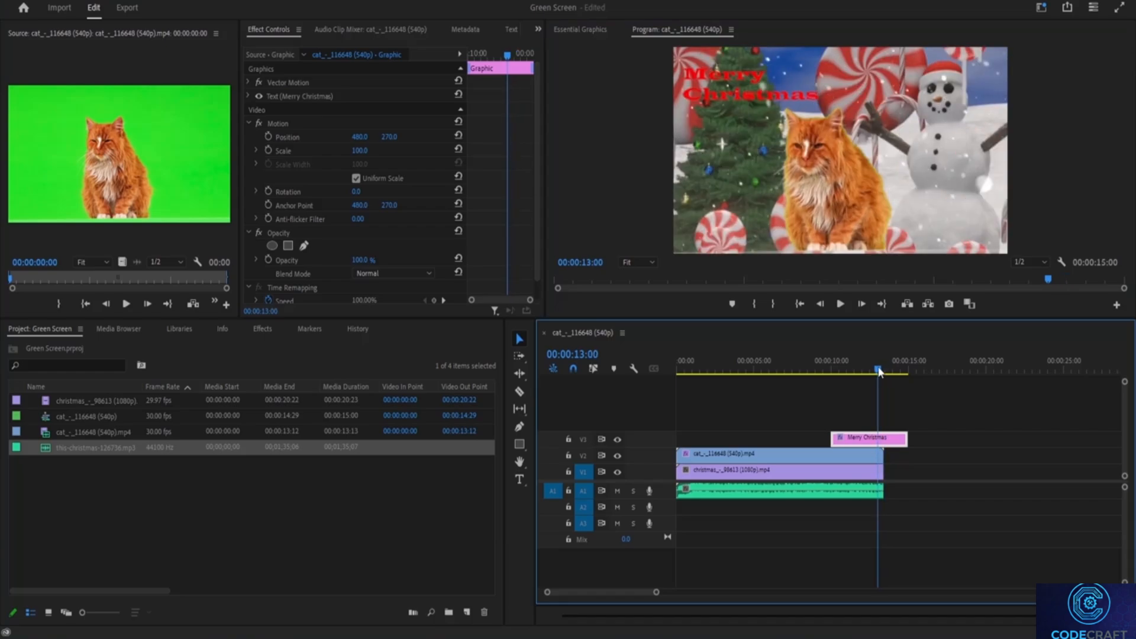
# Split the Merry Christmas title at the end of the cat clip and remove the excess piece after the cut
pyautogui.click(519, 391)
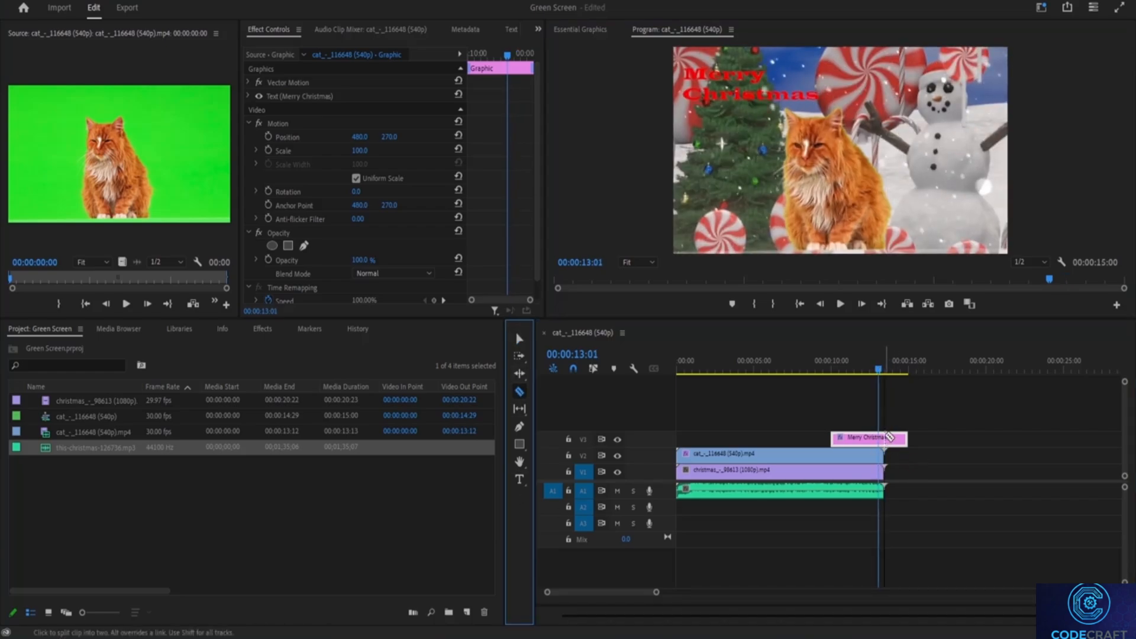
pyautogui.click(882, 438)
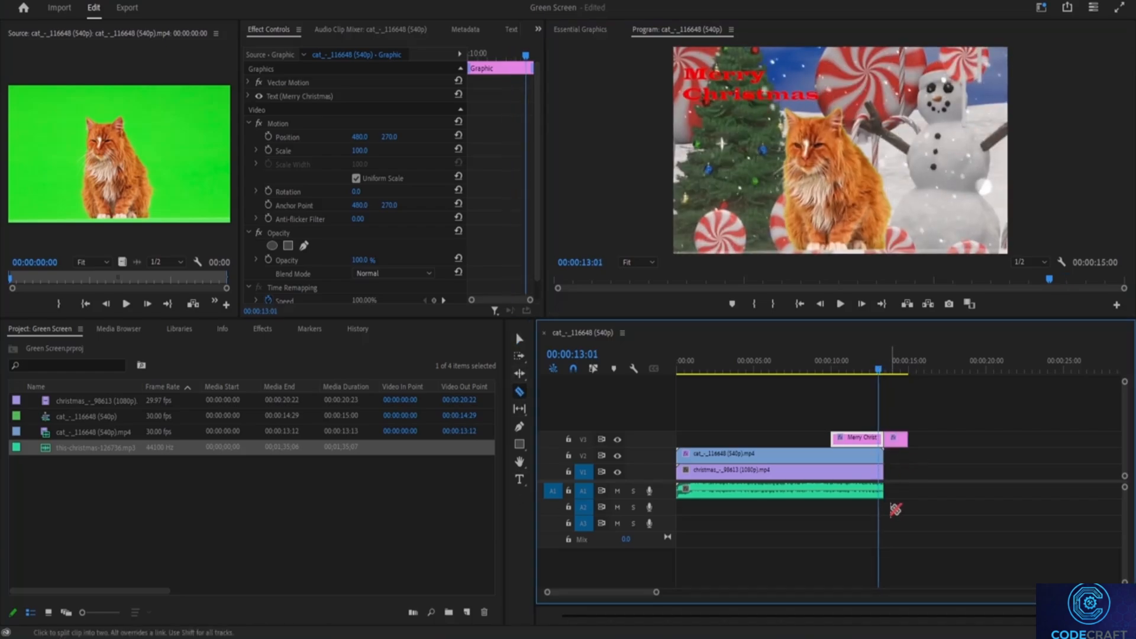
pyautogui.rightClick(894, 439)
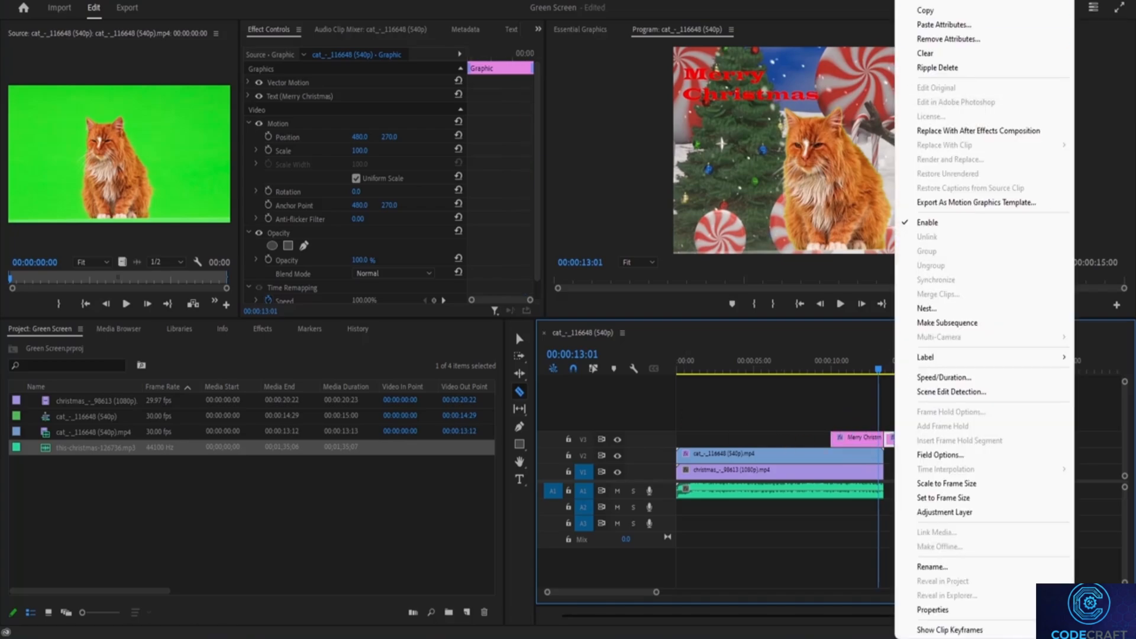
pyautogui.click(937, 2)
pyautogui.click(519, 338)
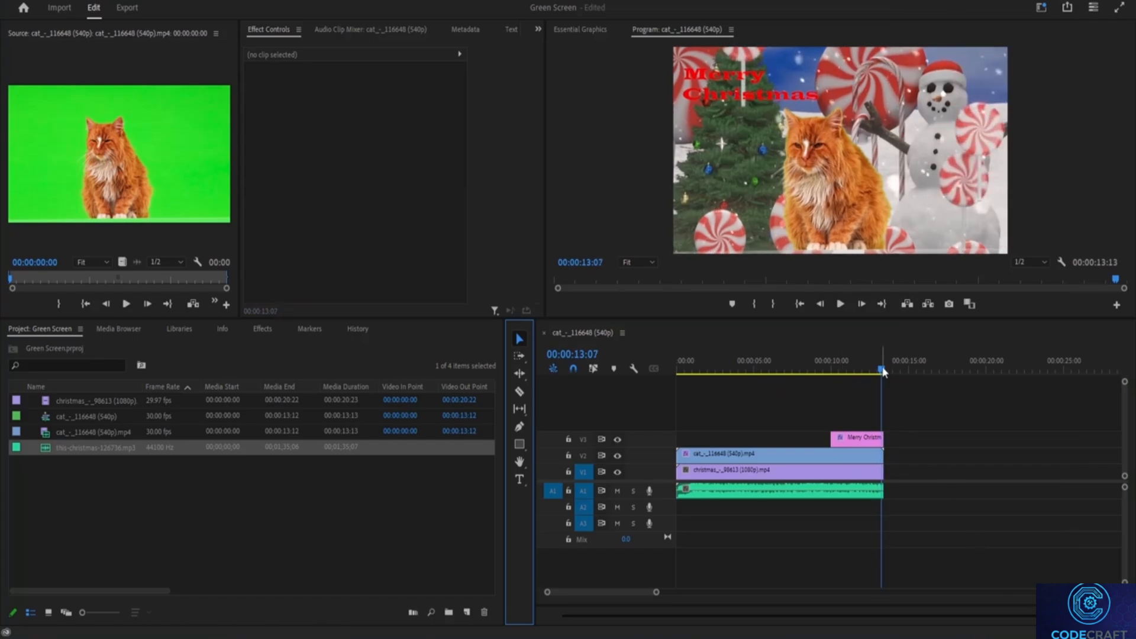
# Return the playhead to 00:00:00:00 and quick-export the sequence as an MP4 to the Desktop's Export folder with the Match Source - Adaptive High Bitrate preset
pyautogui.moveTo(882, 369); pyautogui.dragTo(676, 402)
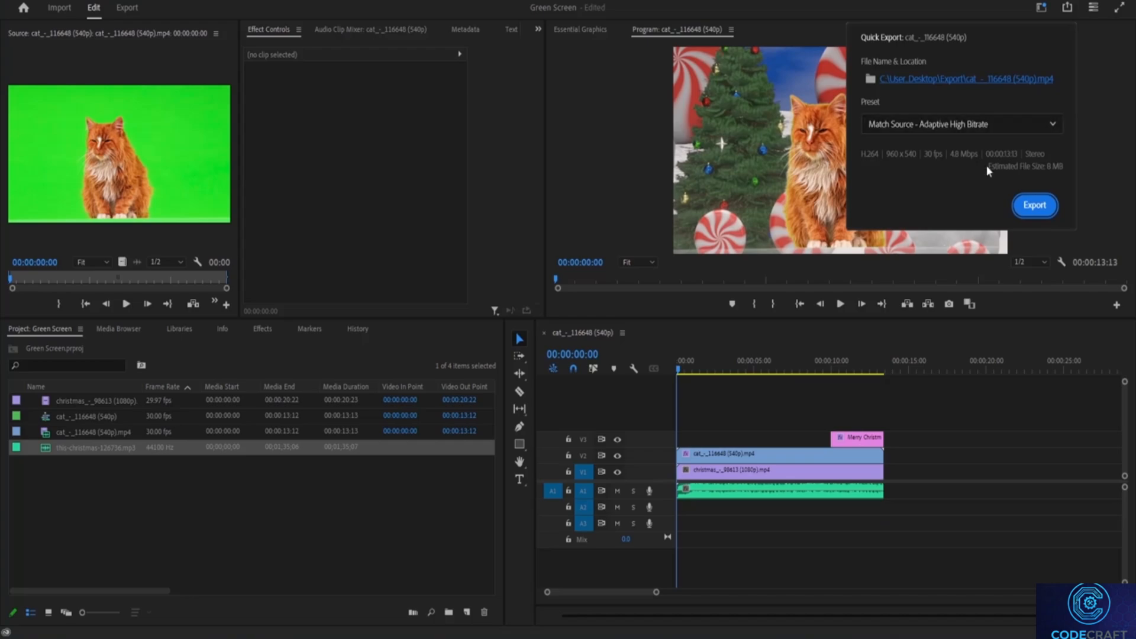
pyautogui.click(1017, 207)
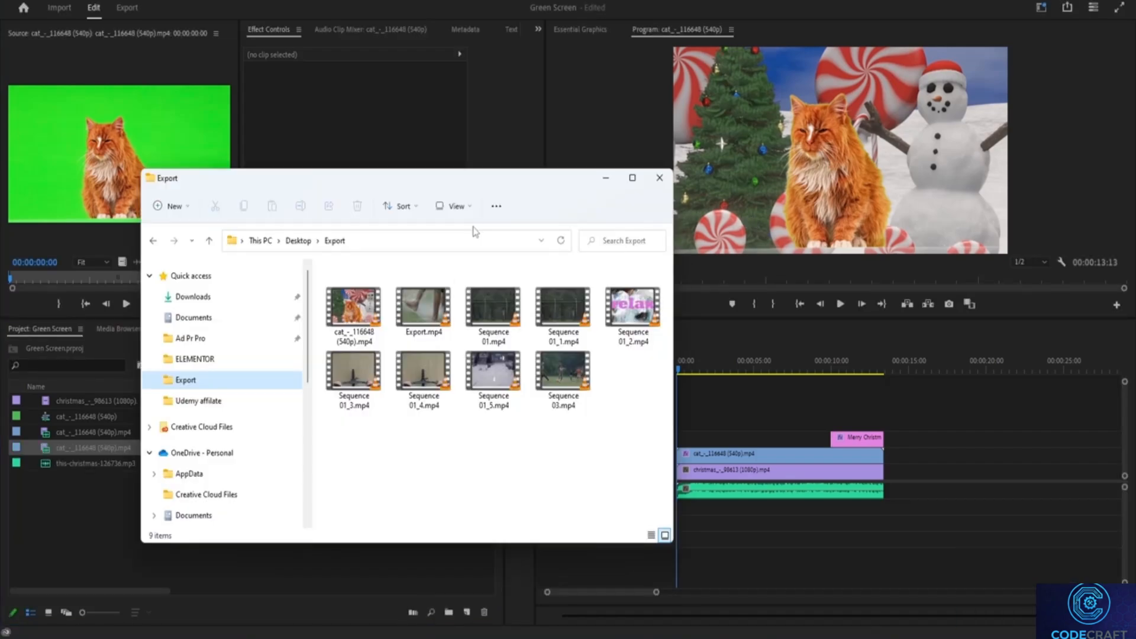
# Play the exported cat_-_116648 (540p).mp4 from the Export folder in File Explorer, and minimise the folder window
pyautogui.click(343, 318)
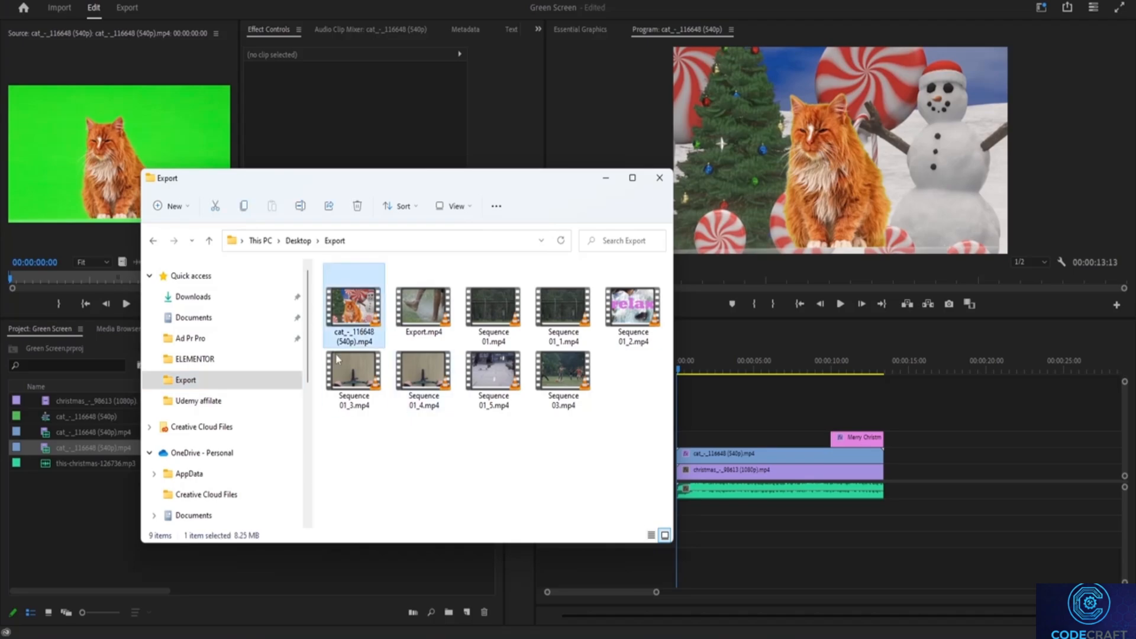
pyautogui.doubleClick(376, 310)
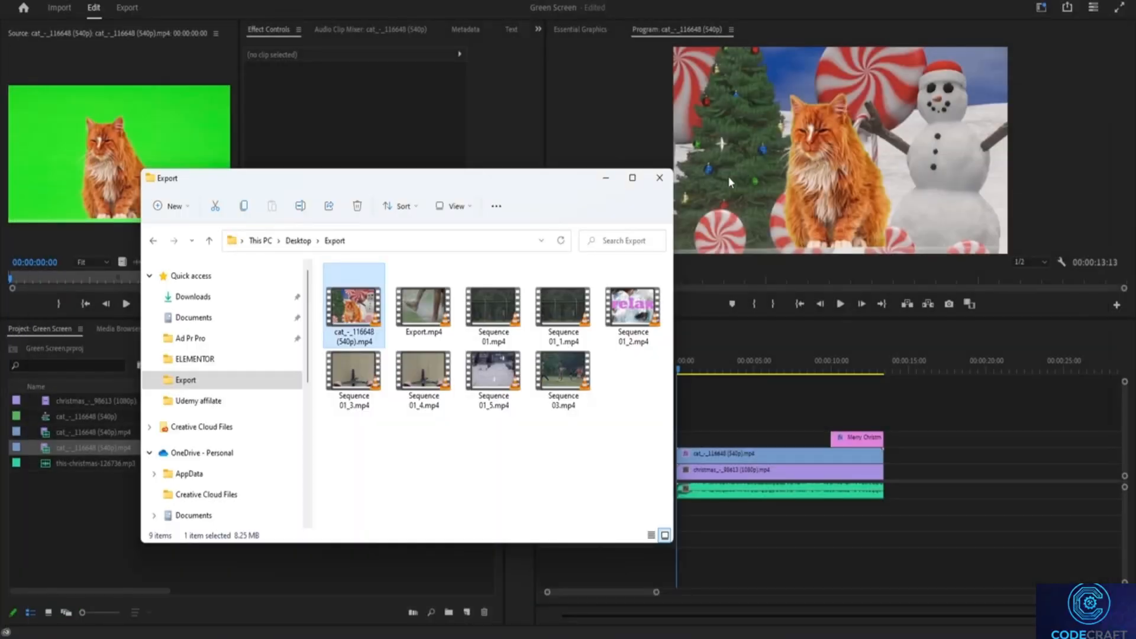
pyautogui.click(605, 178)
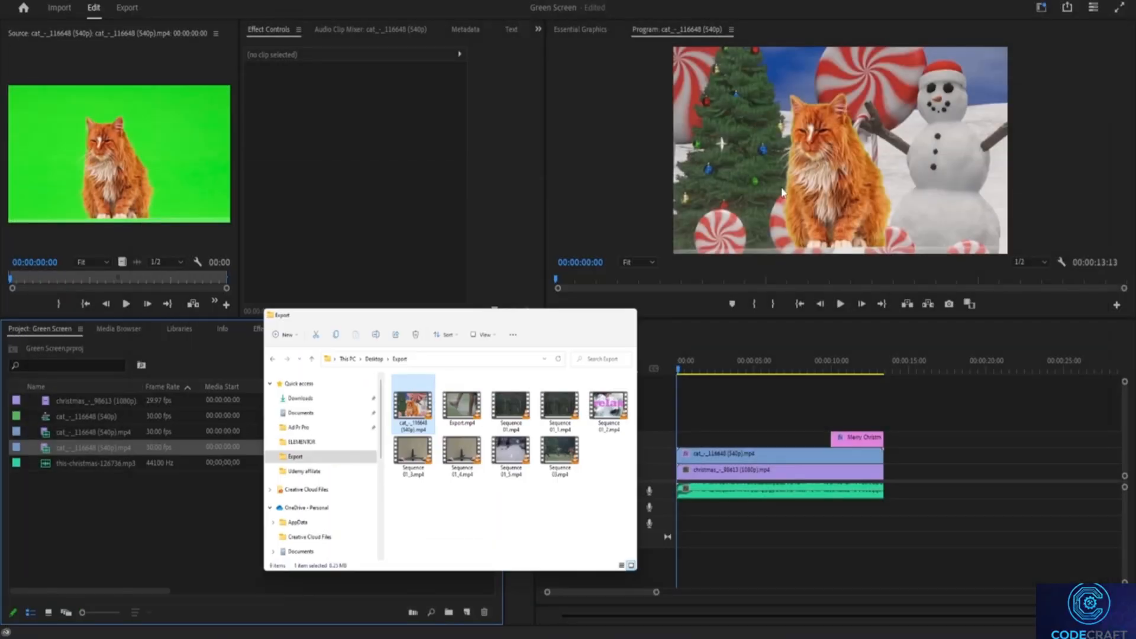